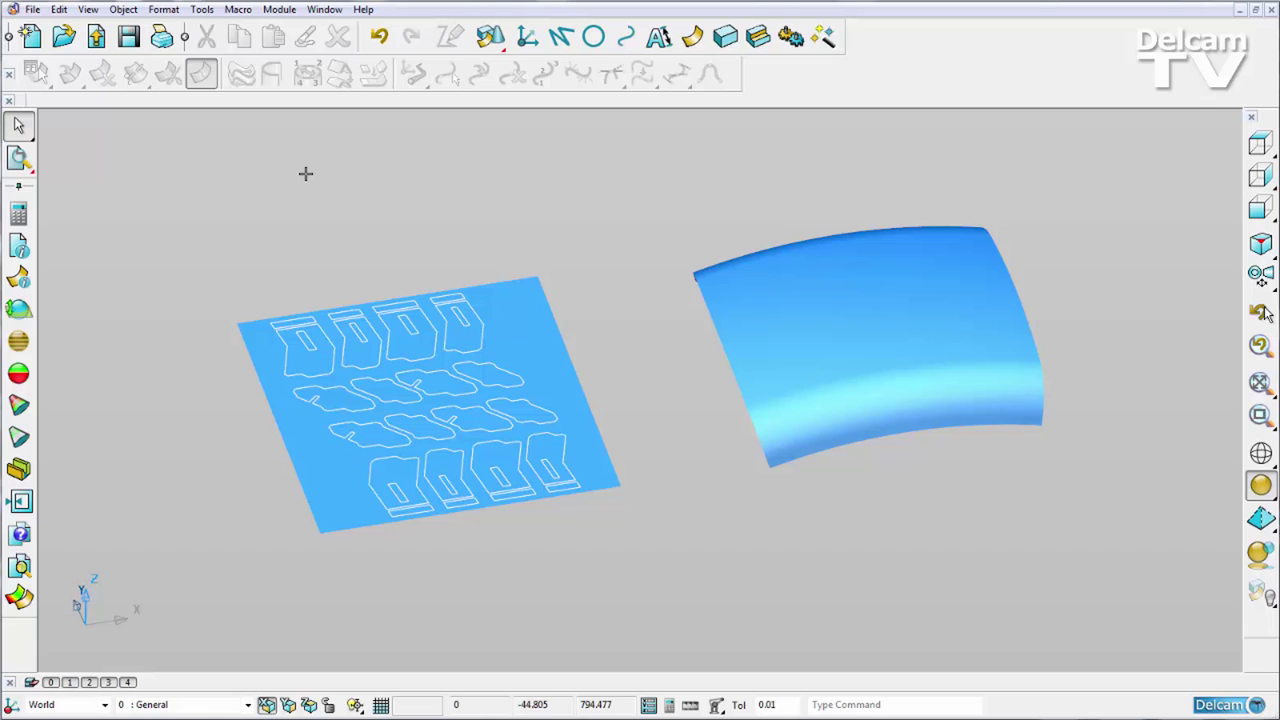
Show the fixing tools and enter trim region editing for the flat surface.
left_click(19, 160)
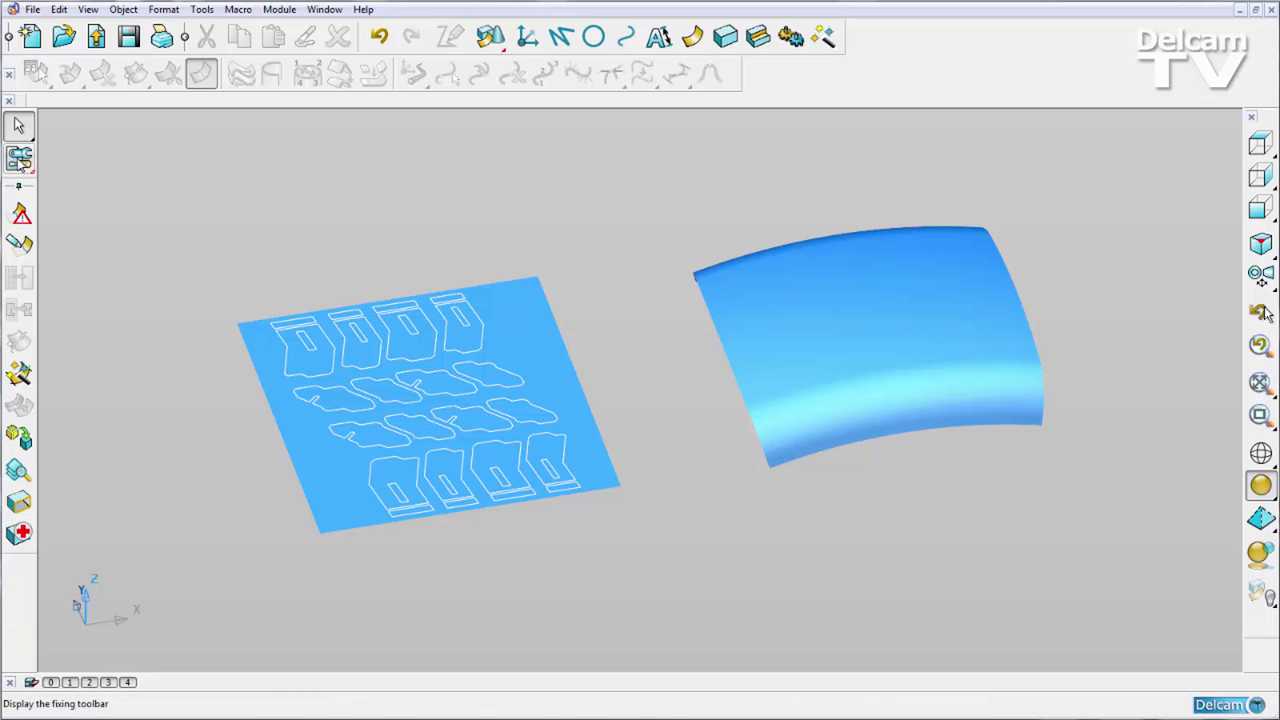
left_click(20, 246)
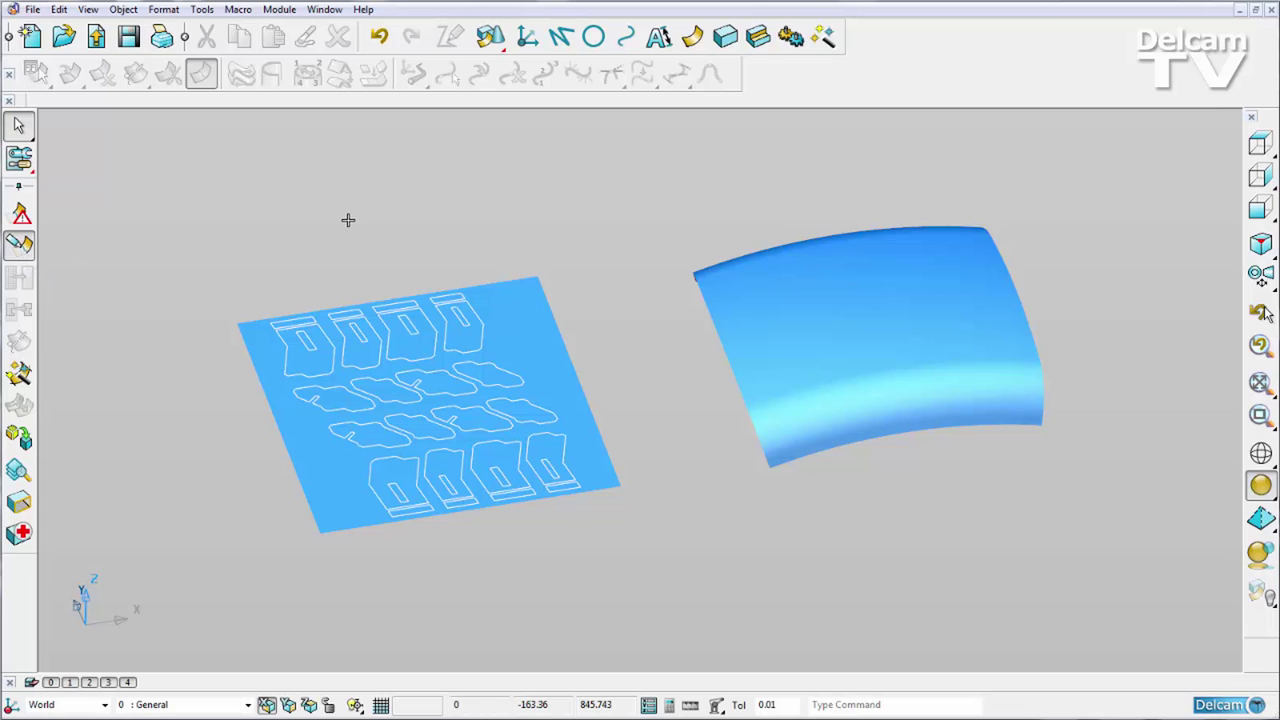
left_click(530, 315)
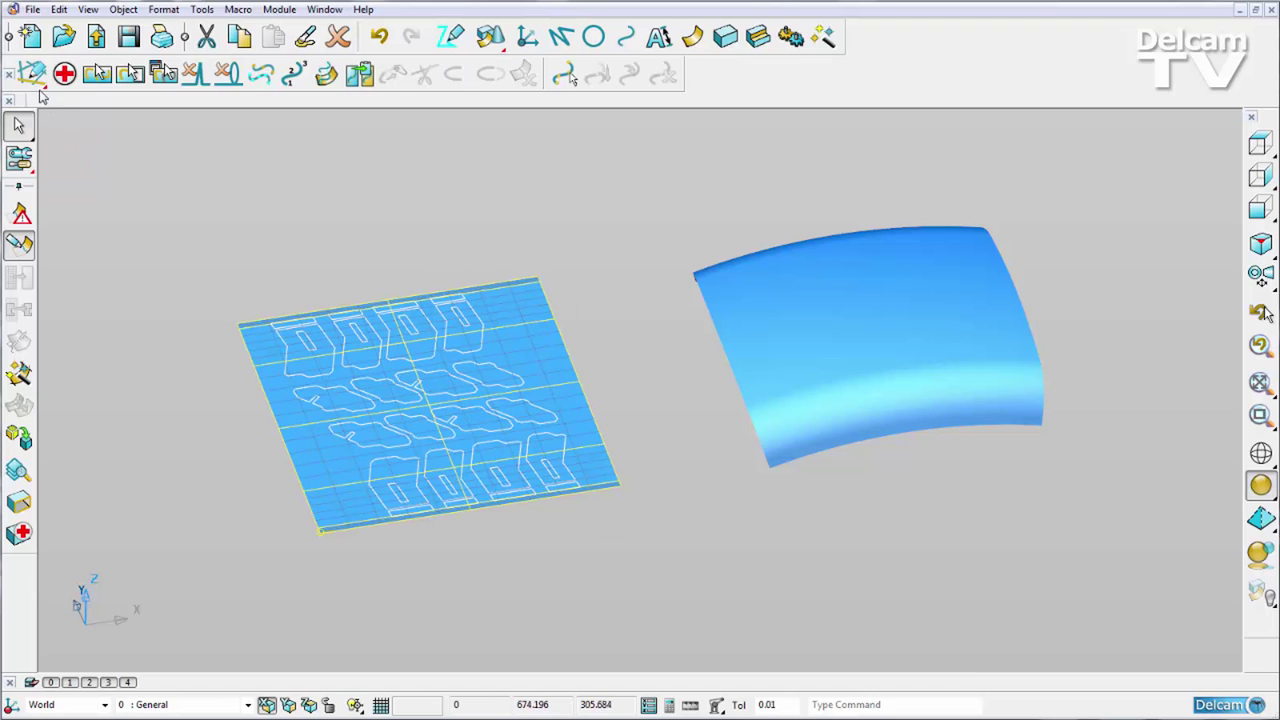
Compare the boundary and pcurve edit options for the flat surface, finish in pcurve editing, and leave trim region editing.
left_click(31, 73)
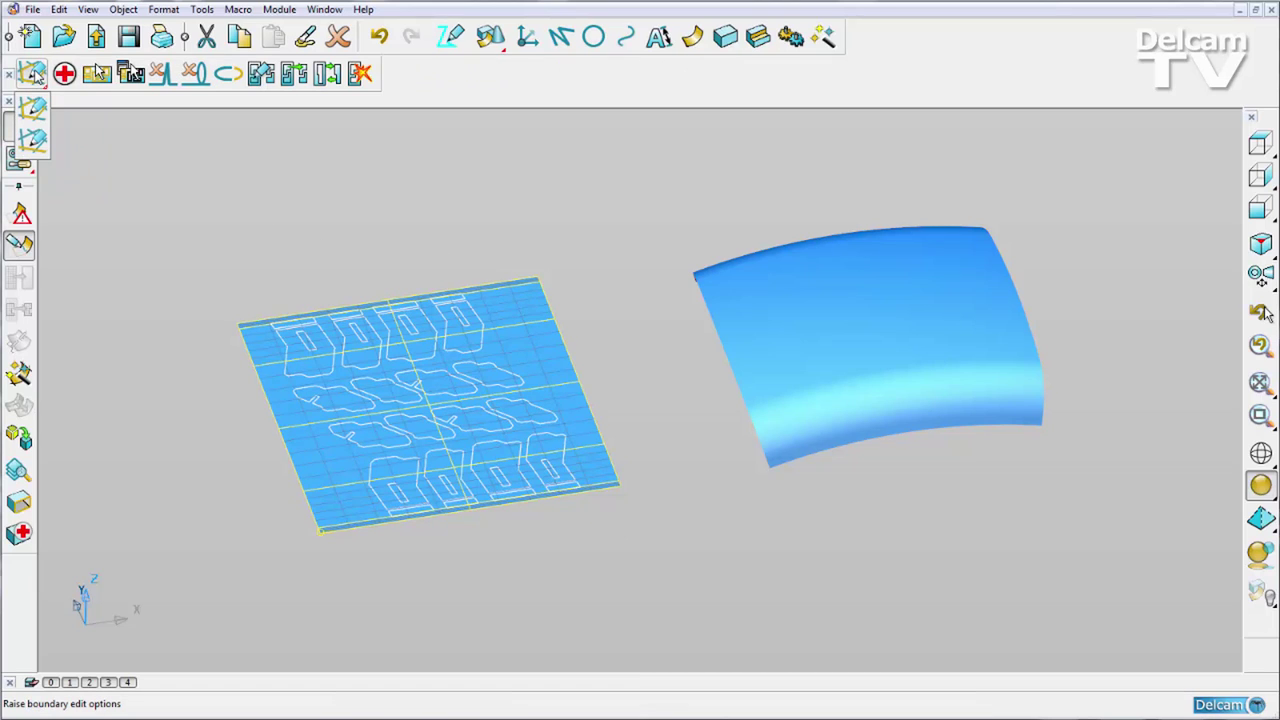
left_click(33, 142)
left_click(31, 73)
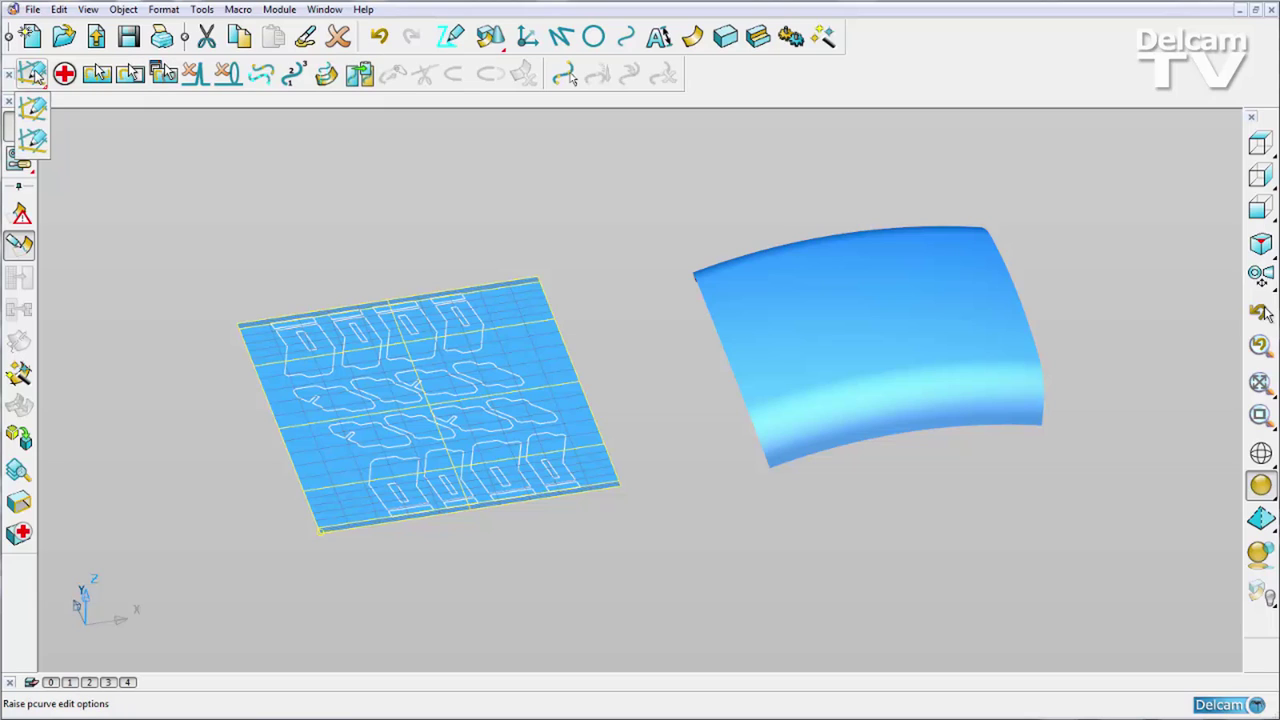
left_click(33, 107)
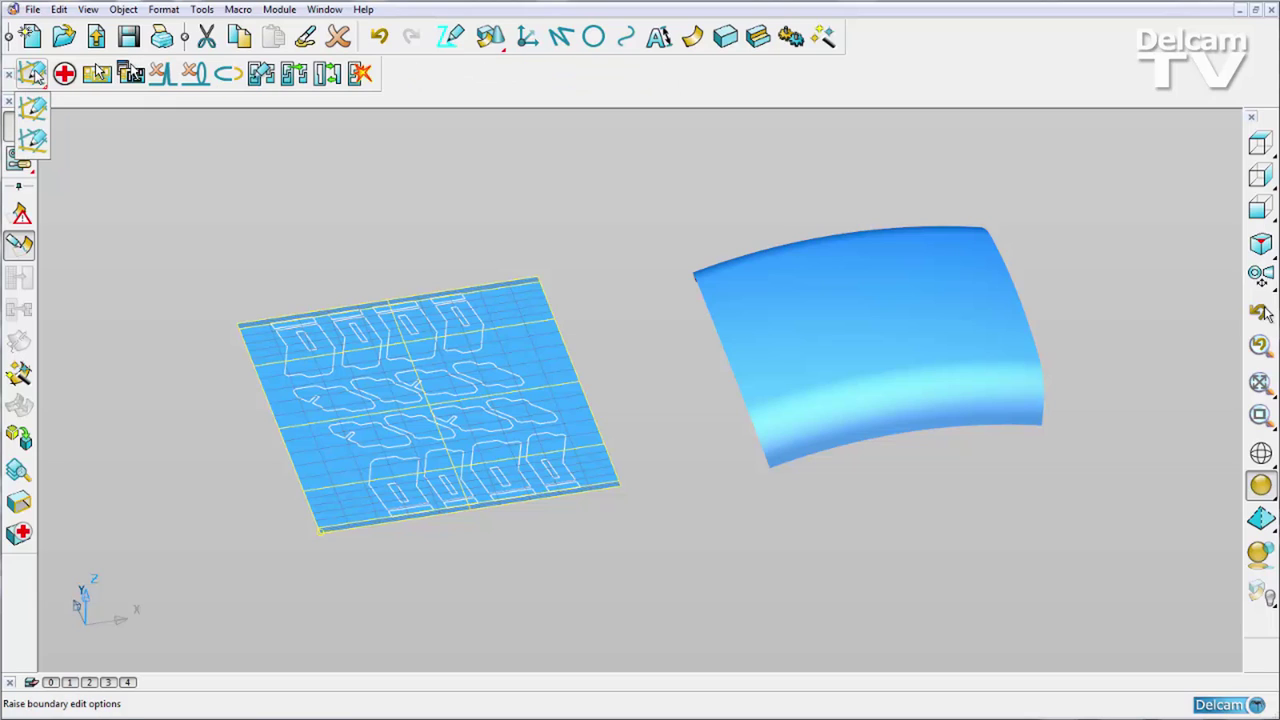
left_click(33, 142)
left_click(161, 149)
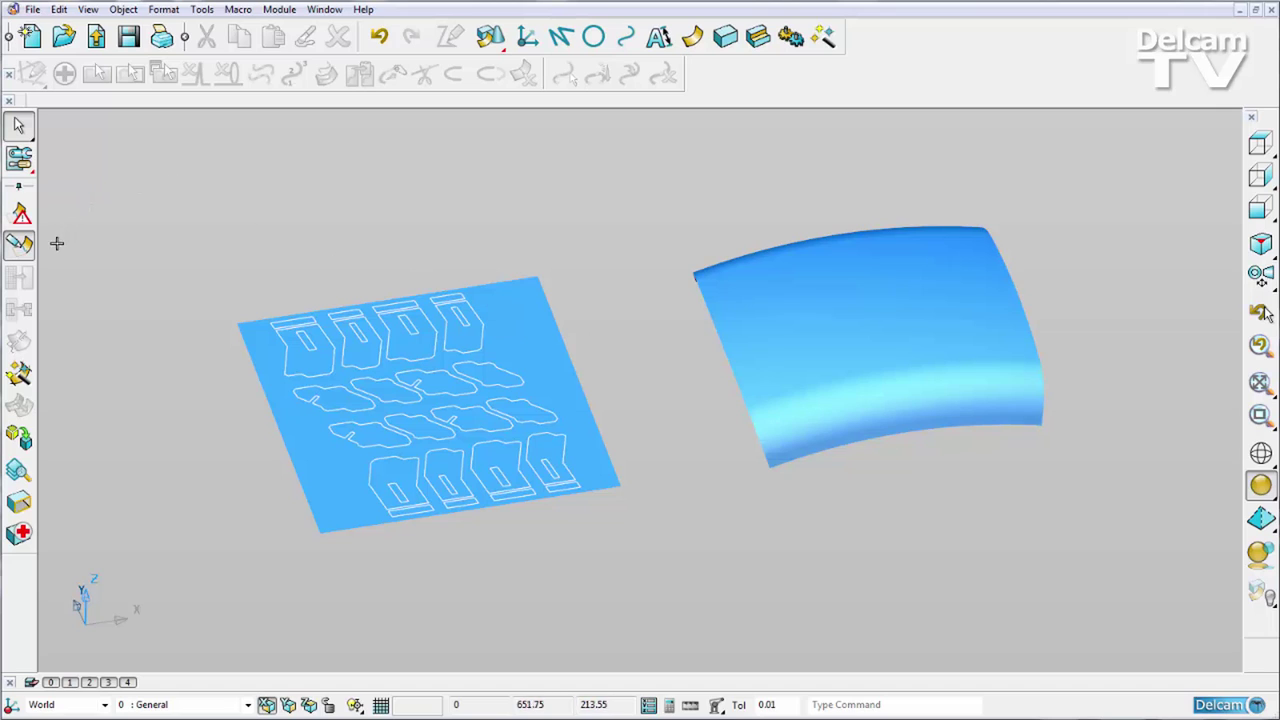
left_click(22, 245)
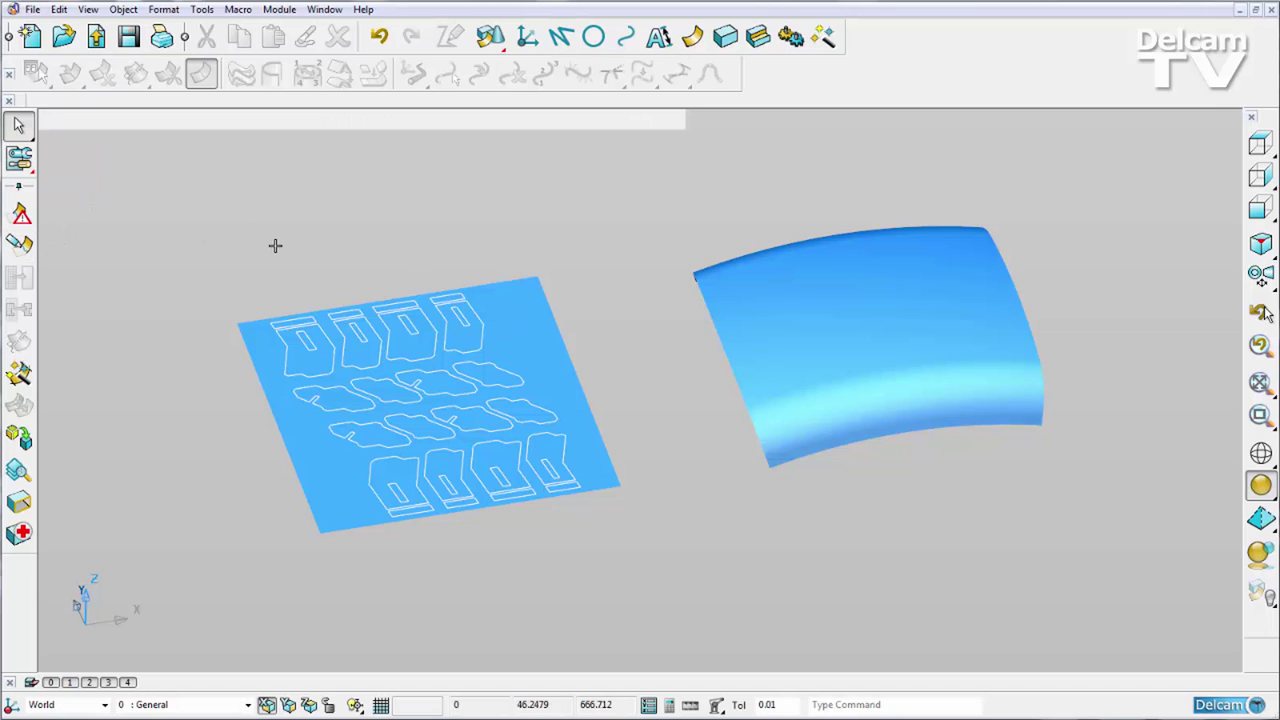
Display the point numbers along the curved surface's left edge and examine them in an isometric view.
left_click(836, 314)
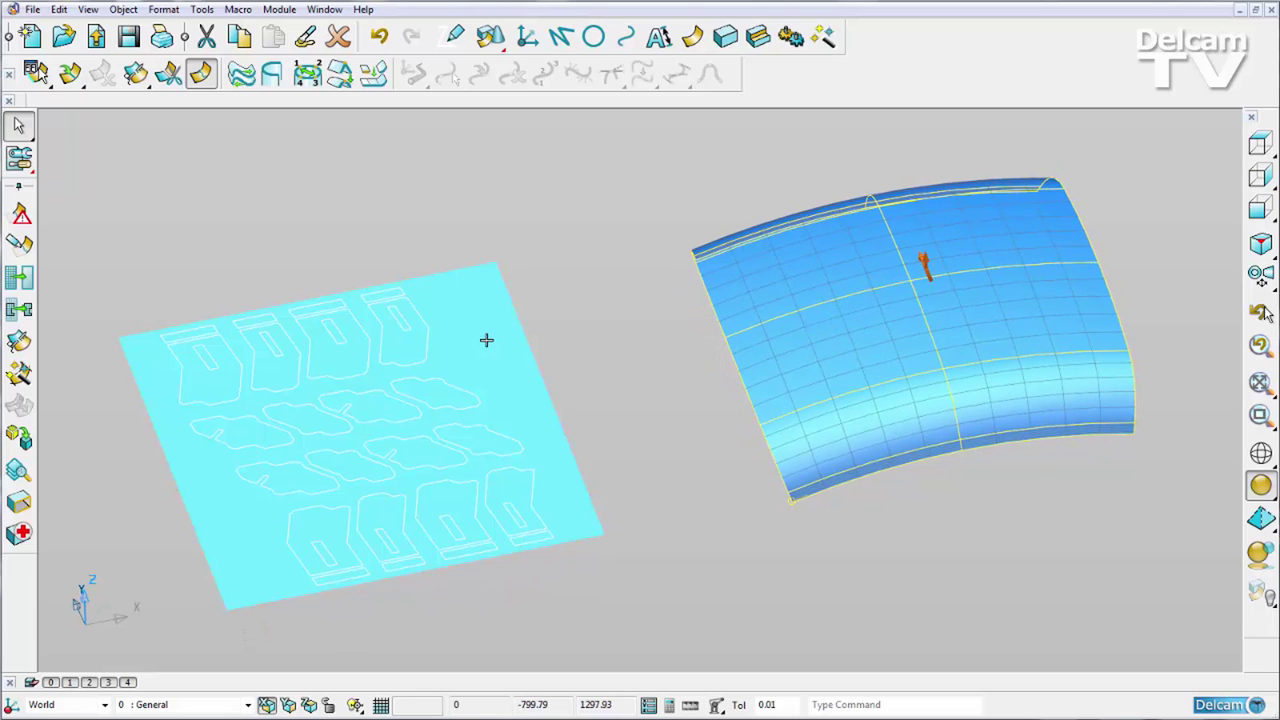
left_click(741, 371)
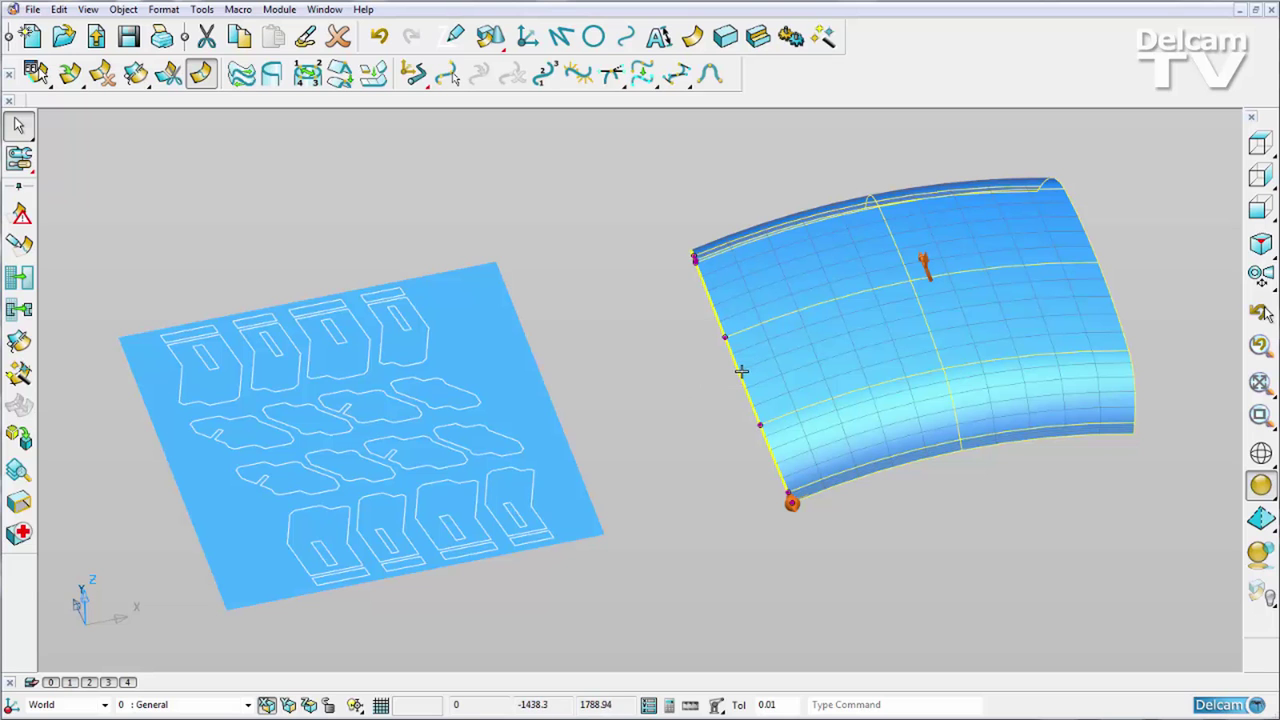
left_click(545, 73)
key("ctrl+1")
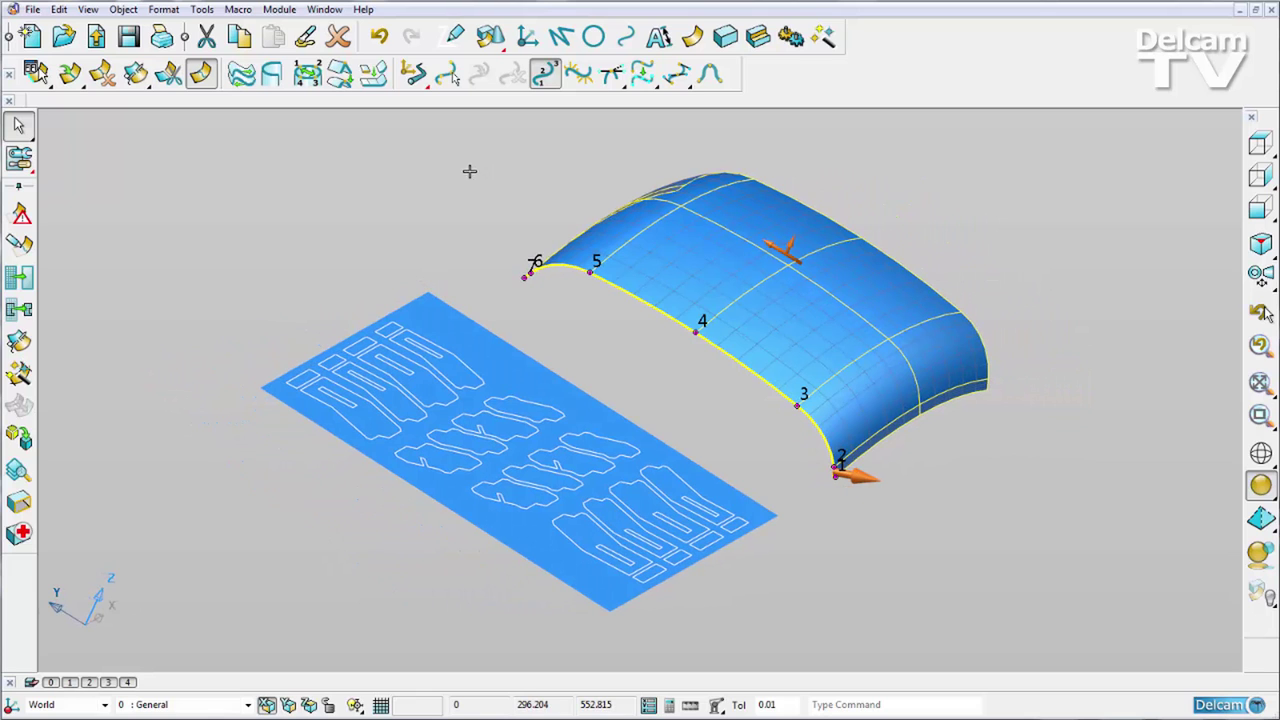
Examine the point numbering along the flat surface's matching left edge, then turn the numbering off.
left_click(429, 492)
middle_click_drag(429, 492, 229, 320)
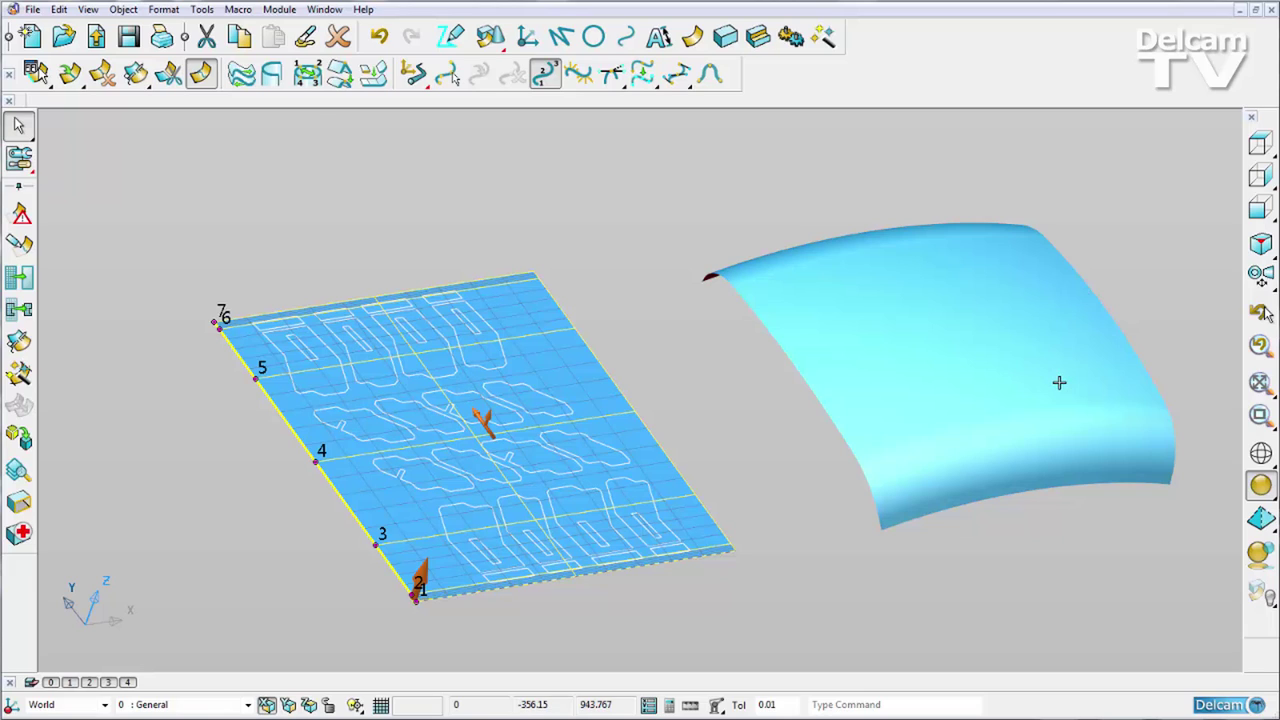
left_click(545, 76)
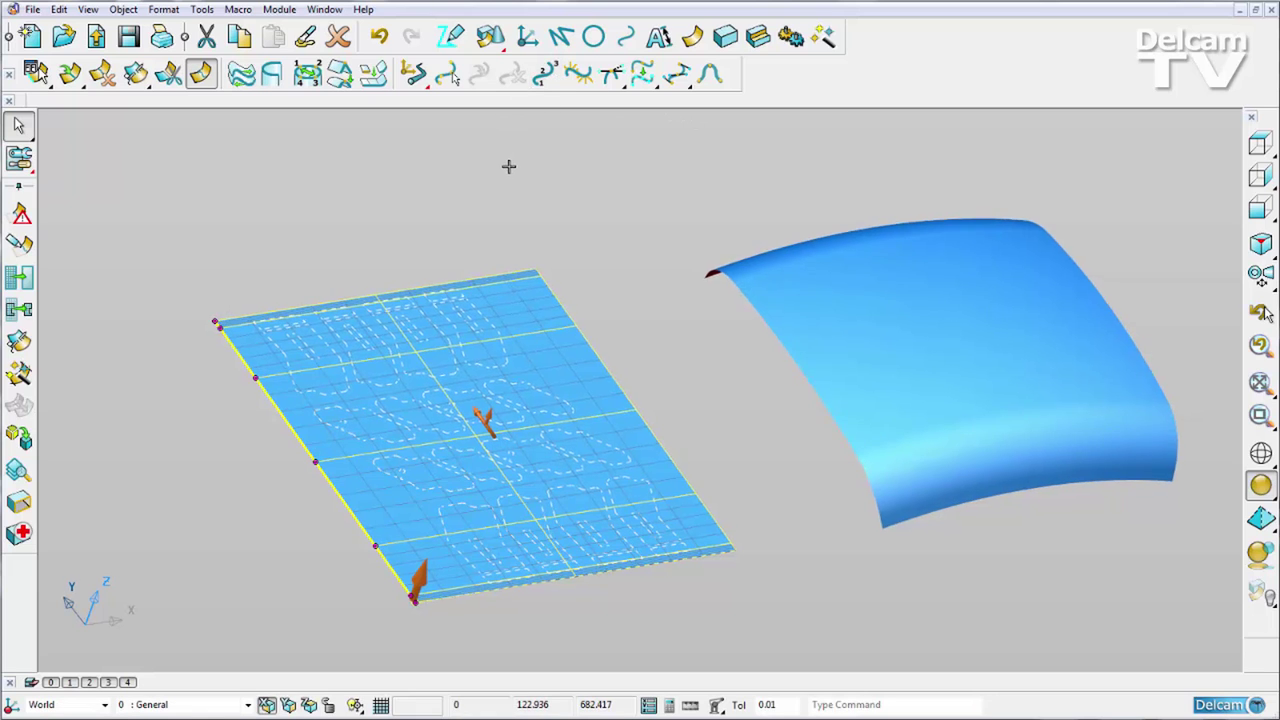
Inspect the wireframe outlines and the right edge curve of the flat surface, then clear the selection.
left_click(325, 390)
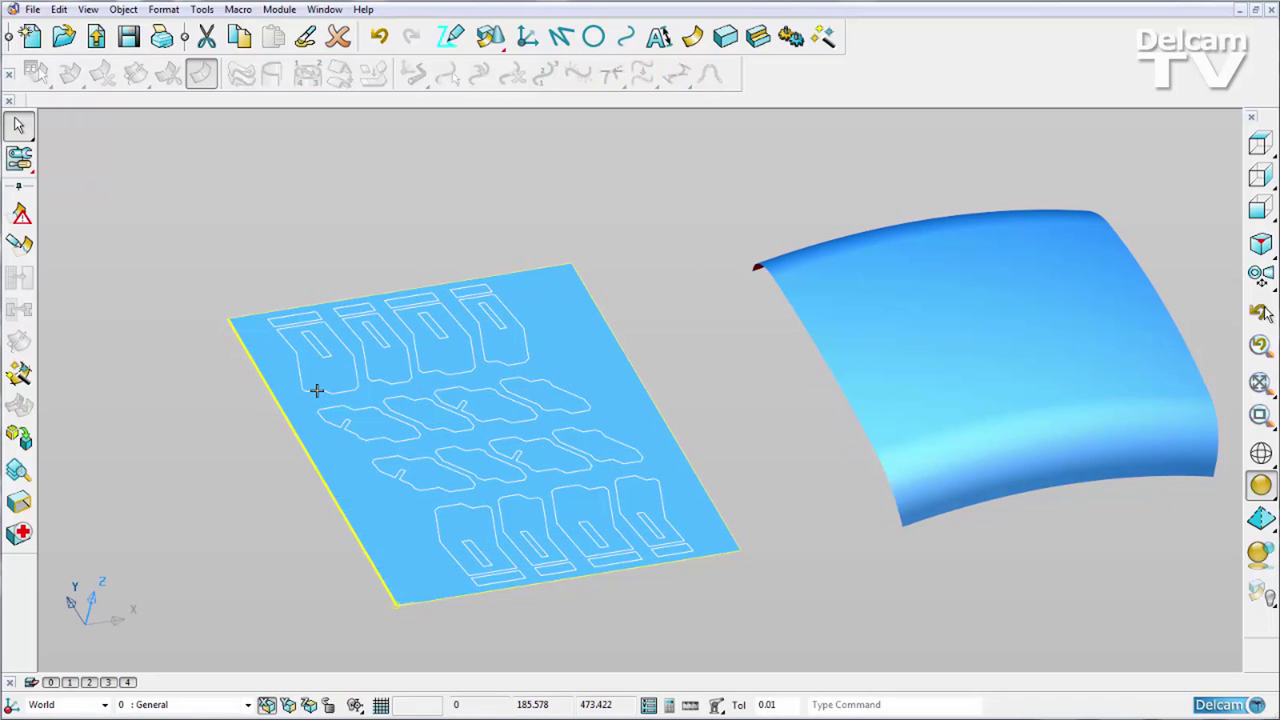
left_click_drag(325, 390, 500, 363)
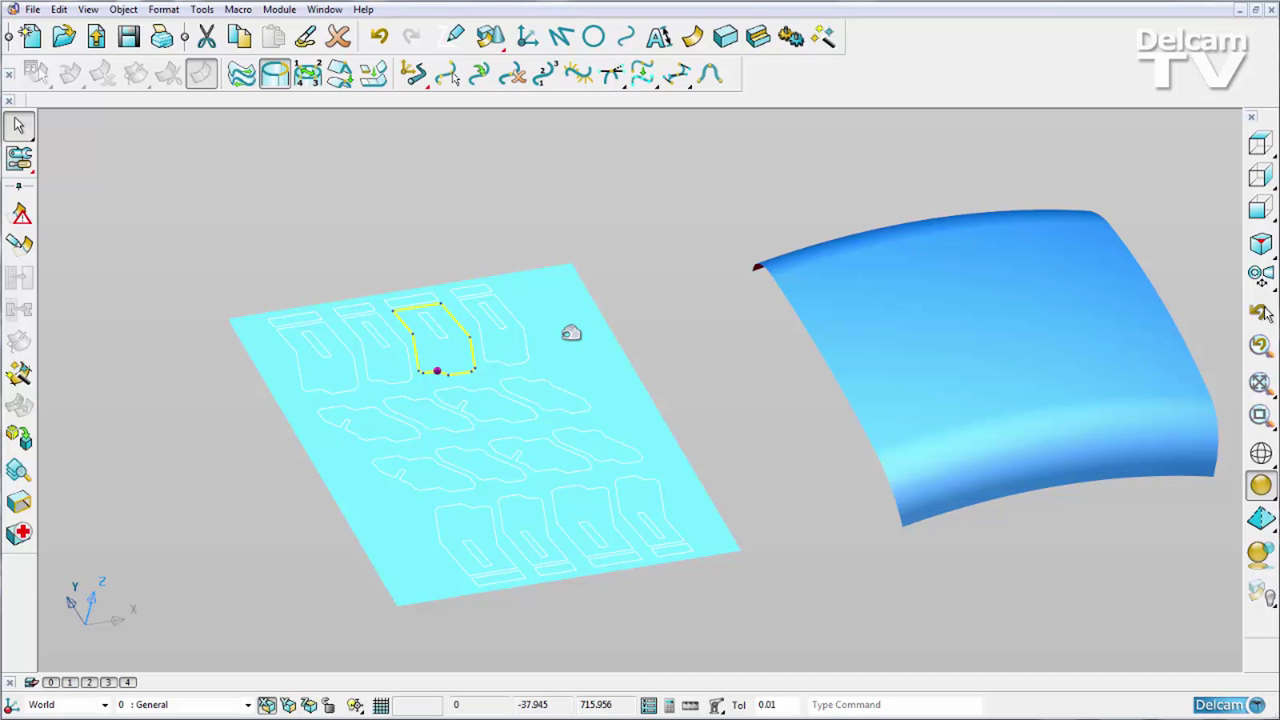
left_click(571, 333)
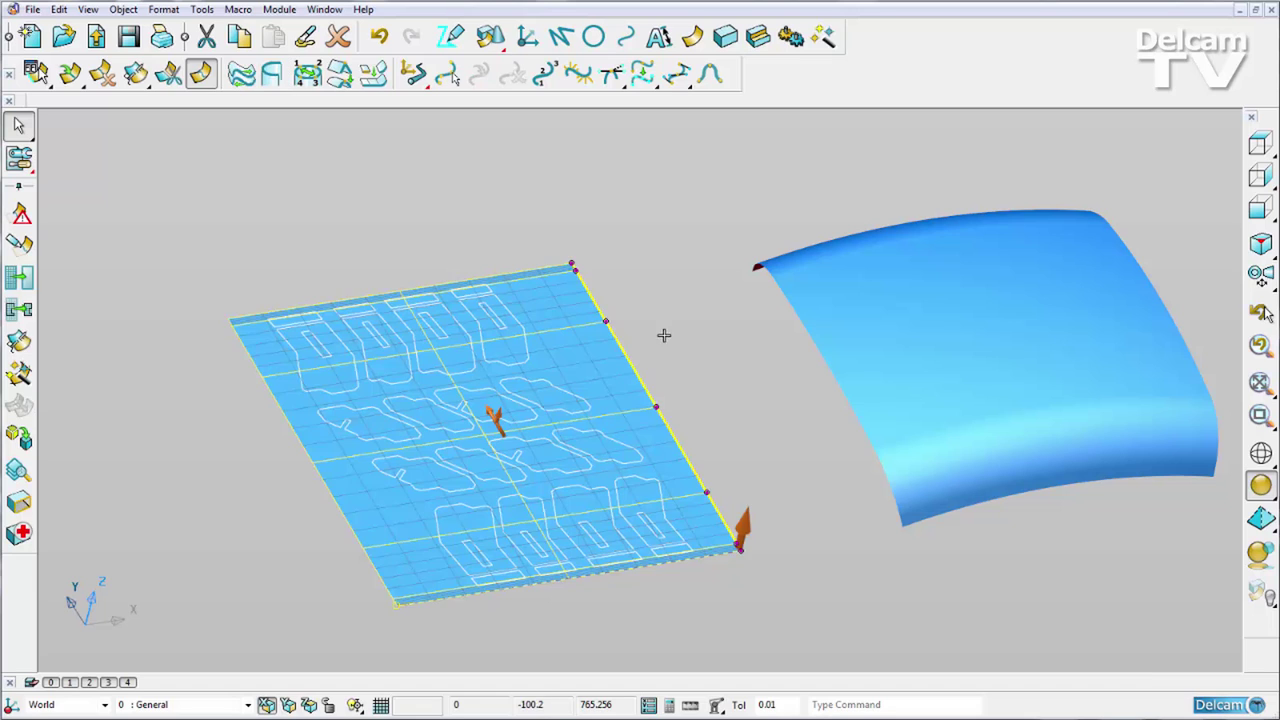
left_click(658, 320)
Create pcurves on the flat surface from all its wireframe outlines with the Exact method in trim region editing.
left_click(20, 244)
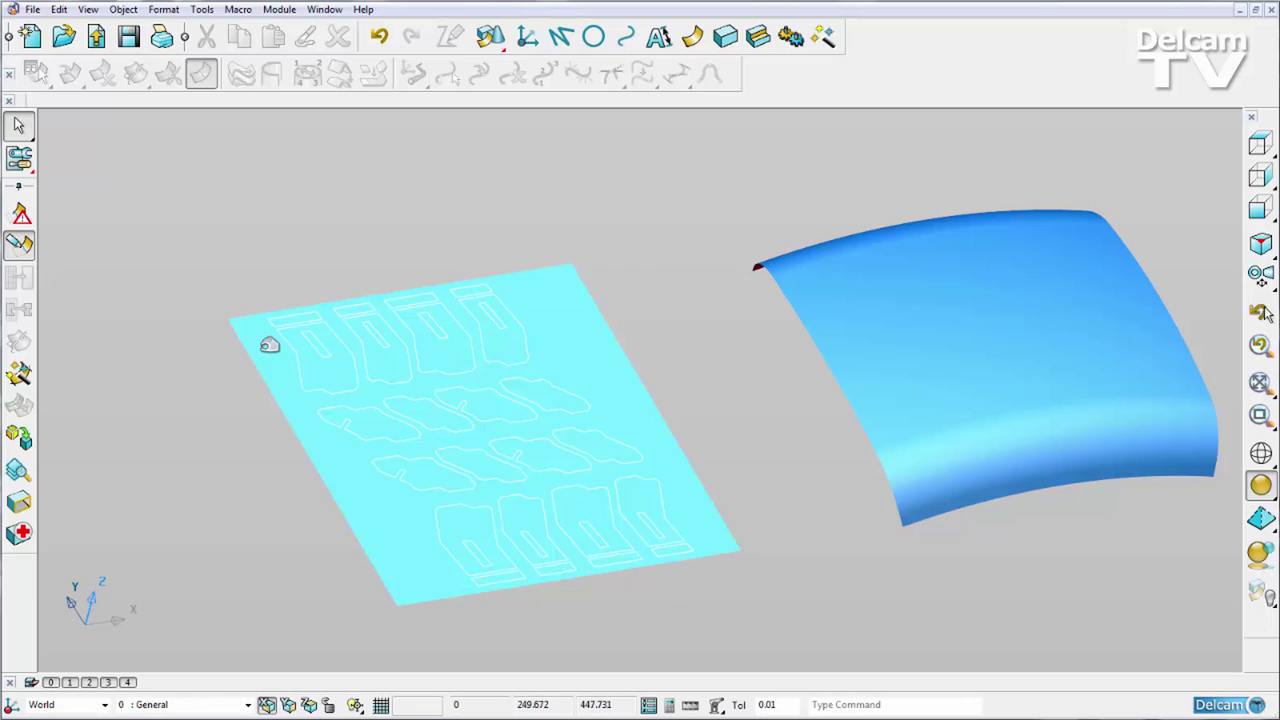
left_click(260, 345)
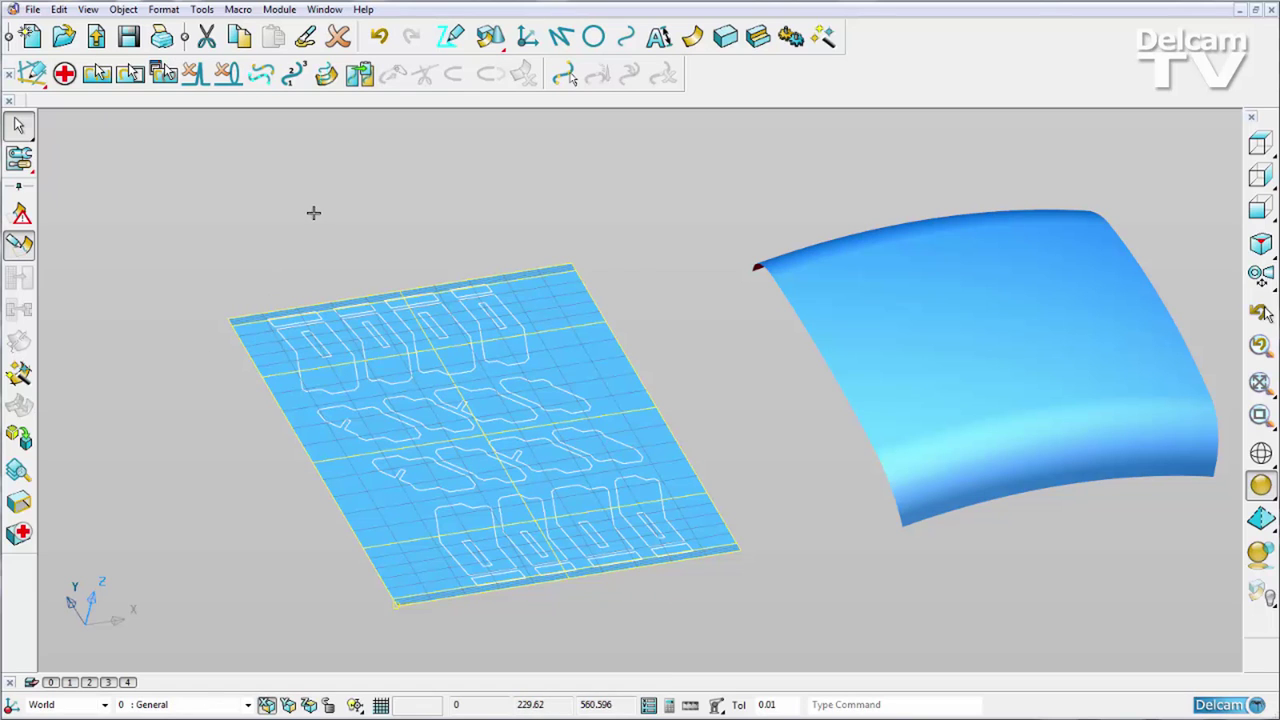
left_click(326, 74)
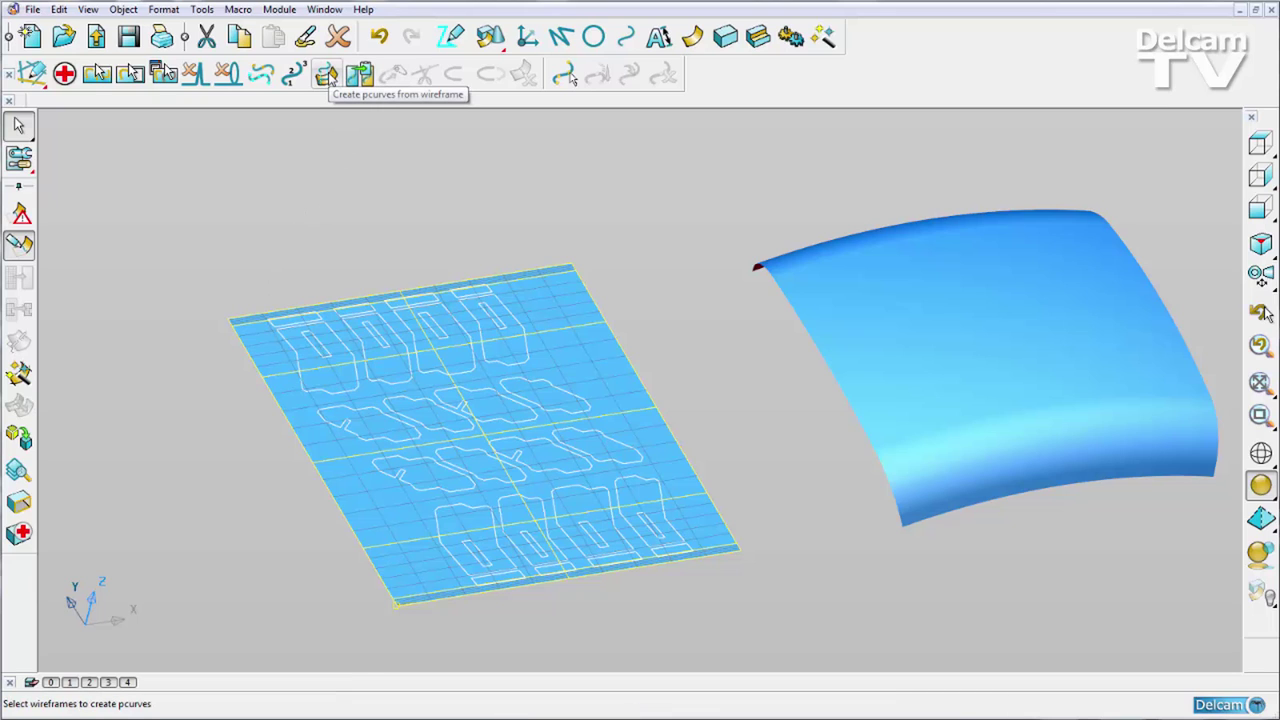
left_click(326, 76)
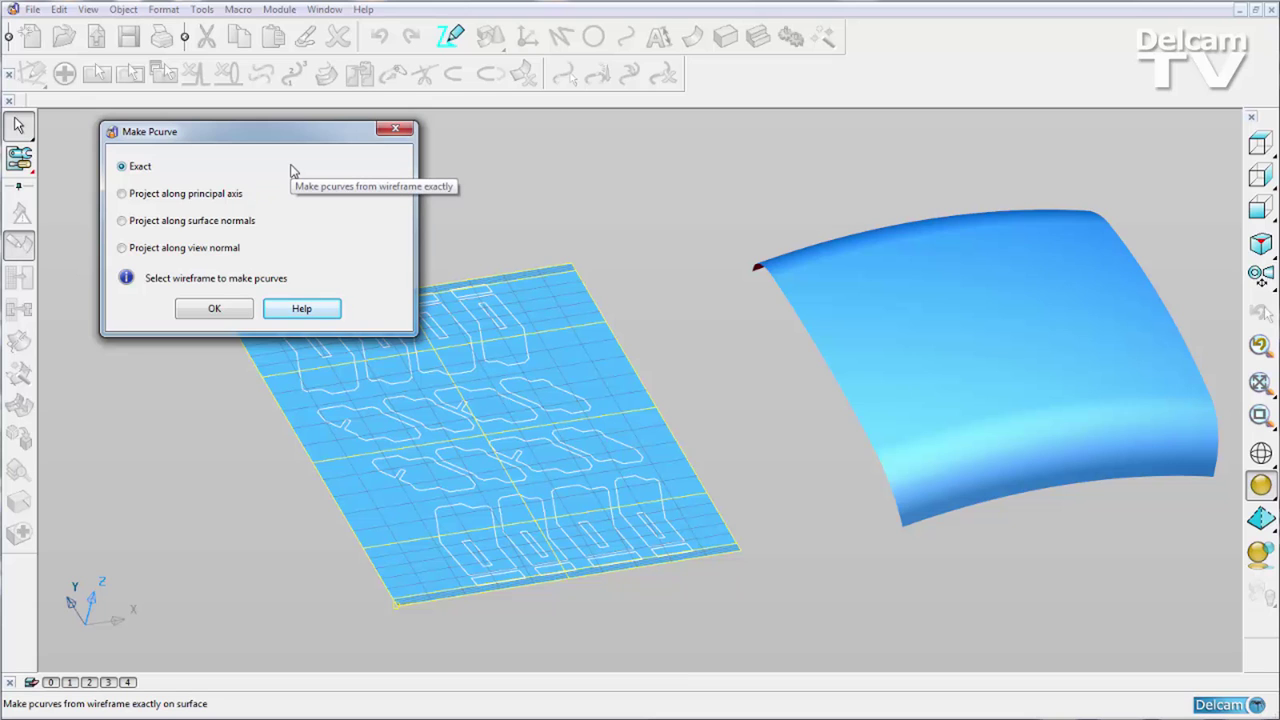
left_click_drag(494, 180, 977, 603)
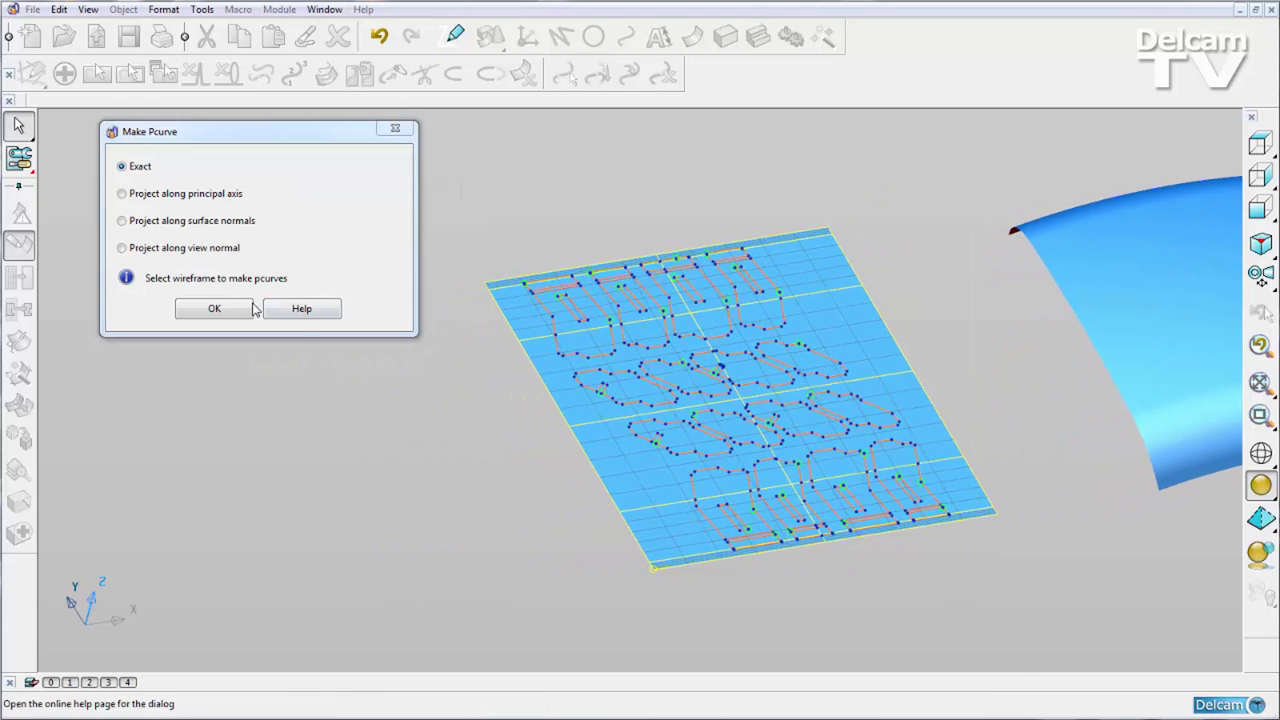
left_click(216, 308)
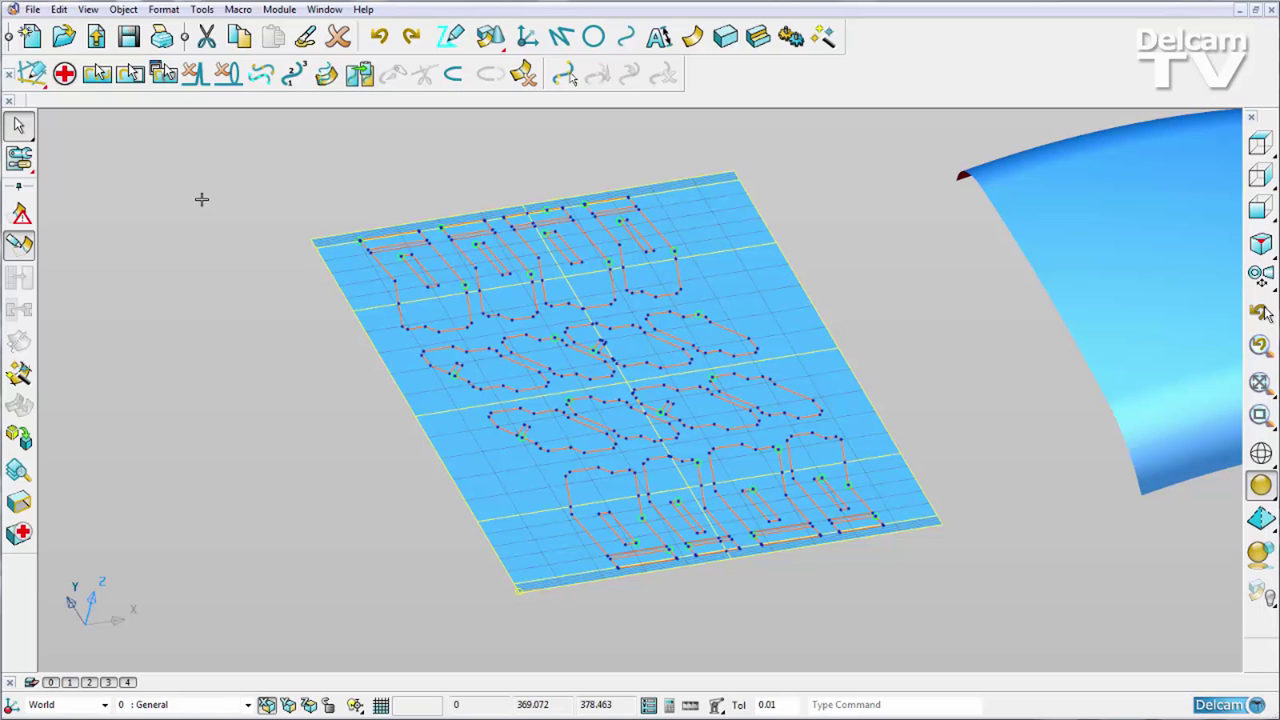
Select all wireframes with the selection filter and delete them.
mouse_move(32, 133)
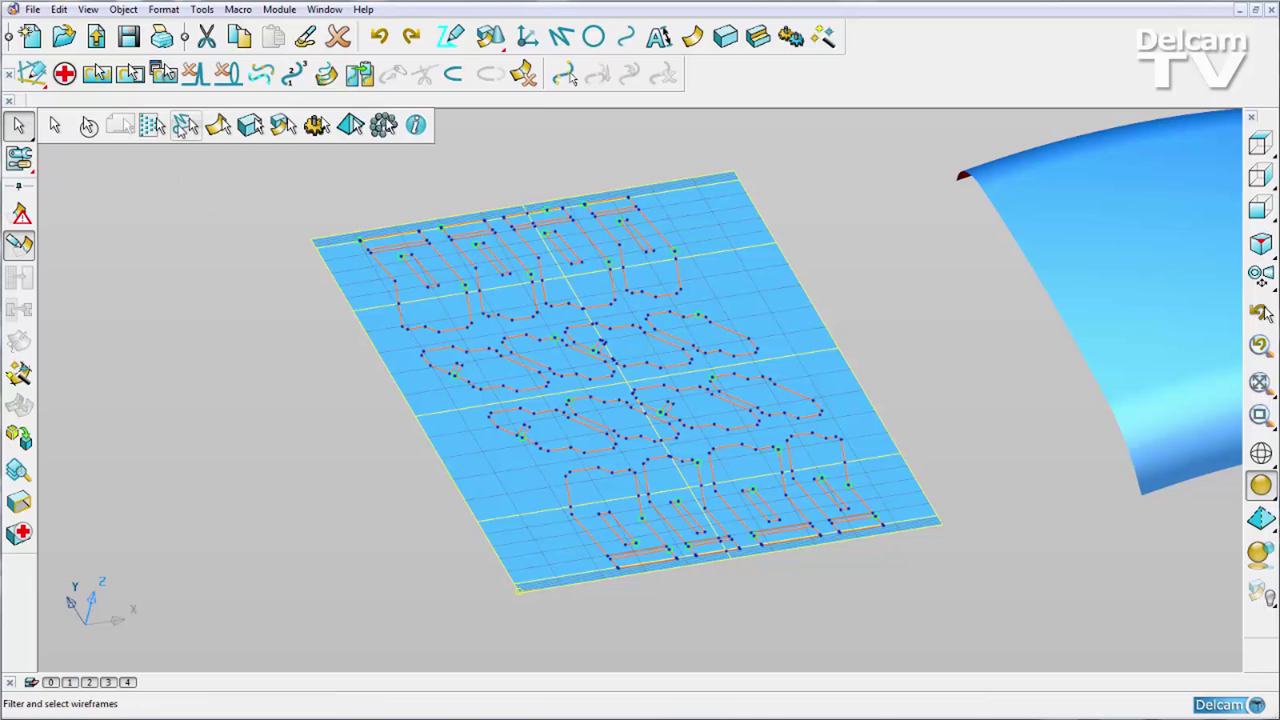
left_click(185, 124)
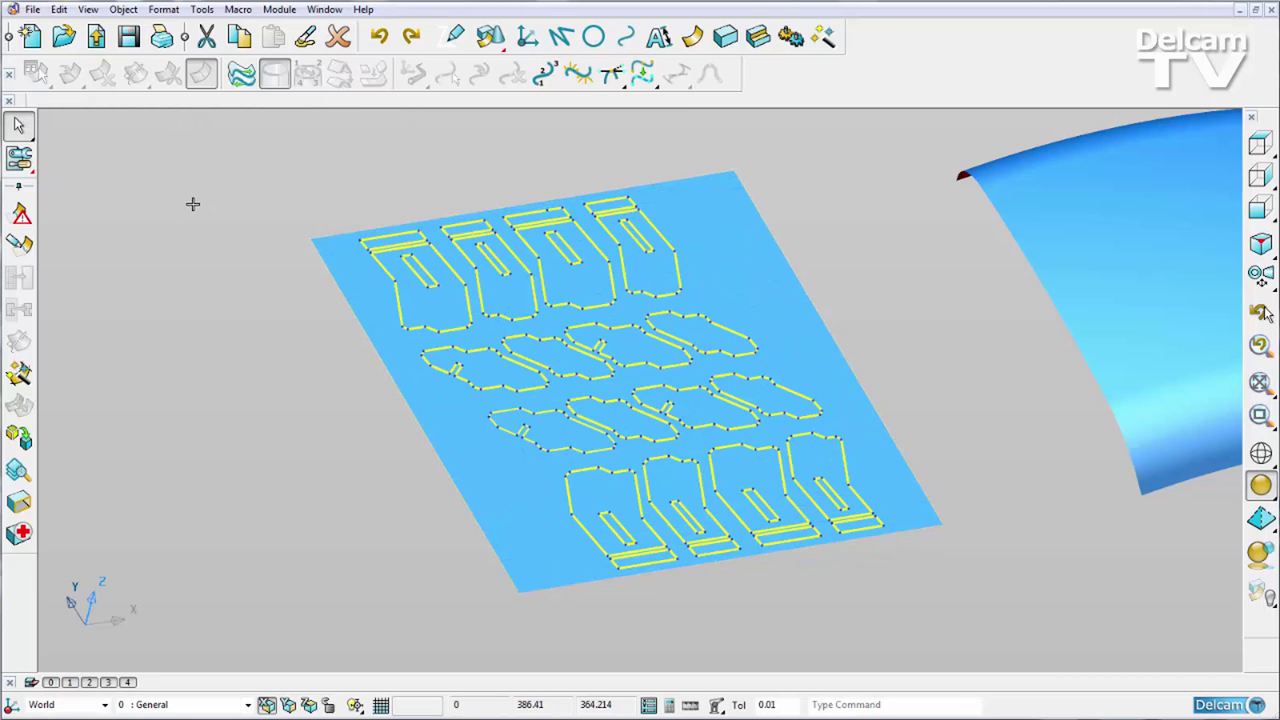
key("Delete")
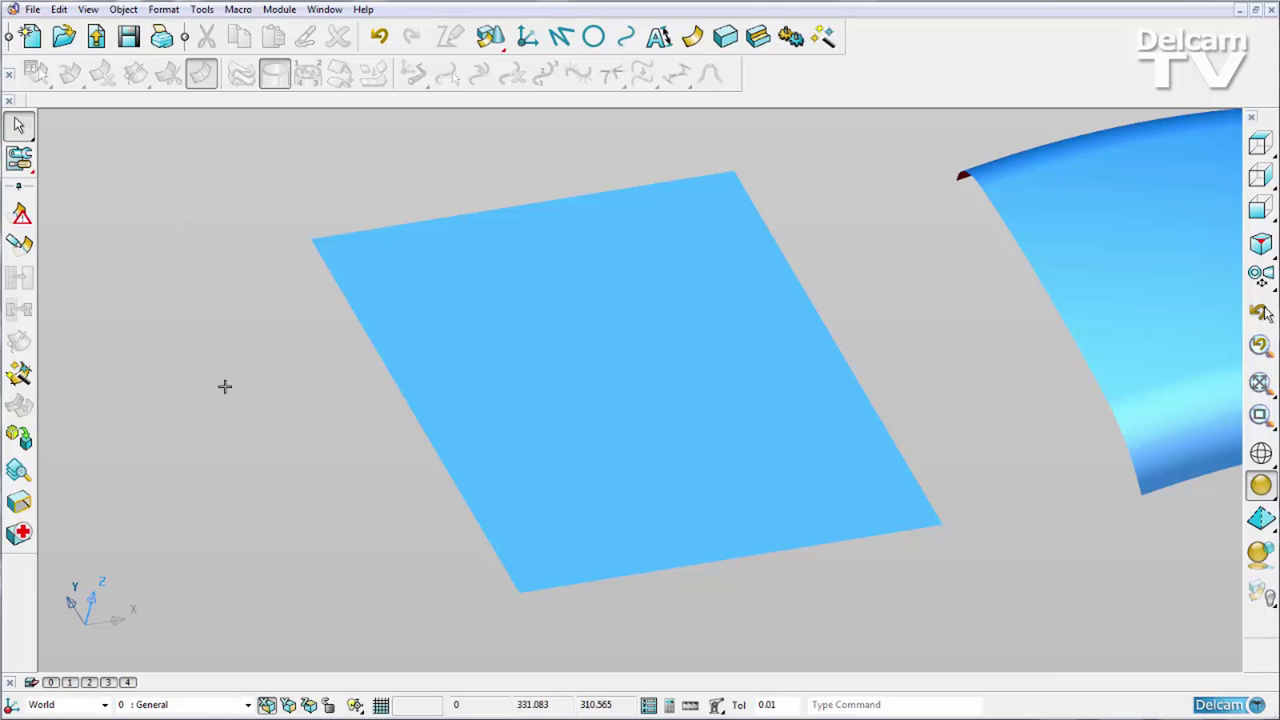
Reopen the flat surface for trim region editing and select all its pcurves as the source for Copy Pcurves.
left_click(440, 334)
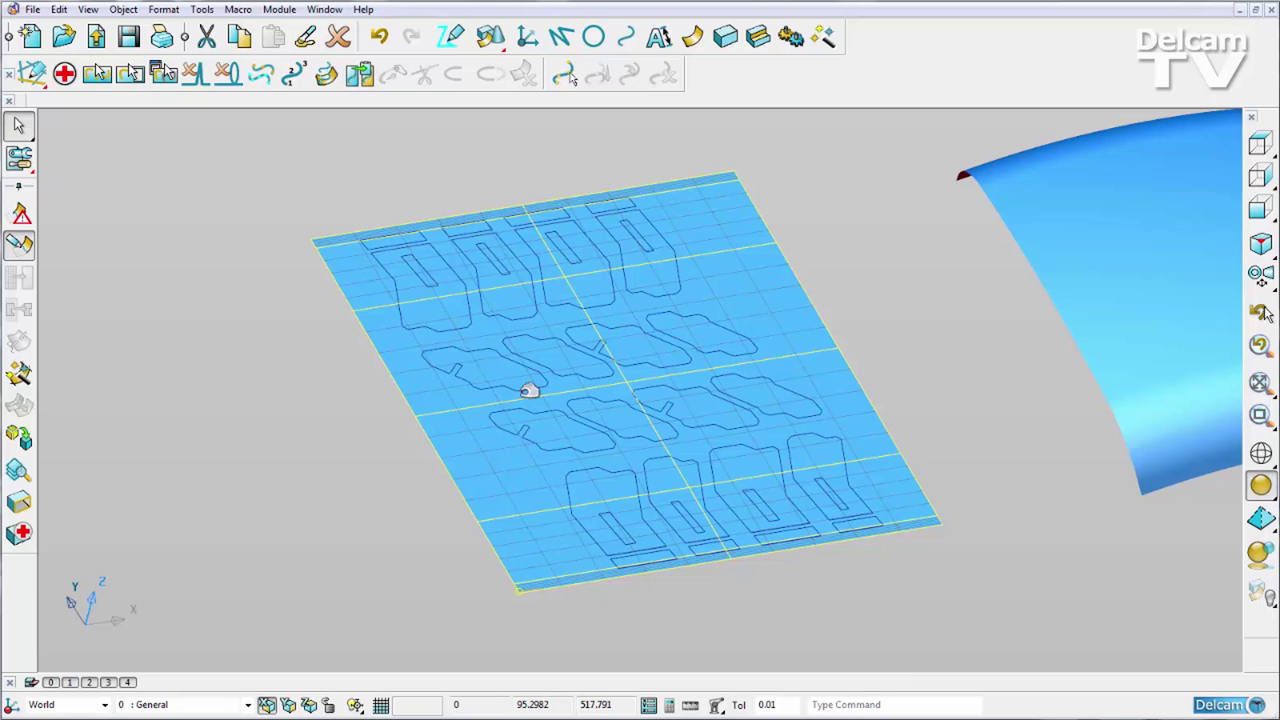
middle_click_drag(968, 377, 737, 395, "shift")
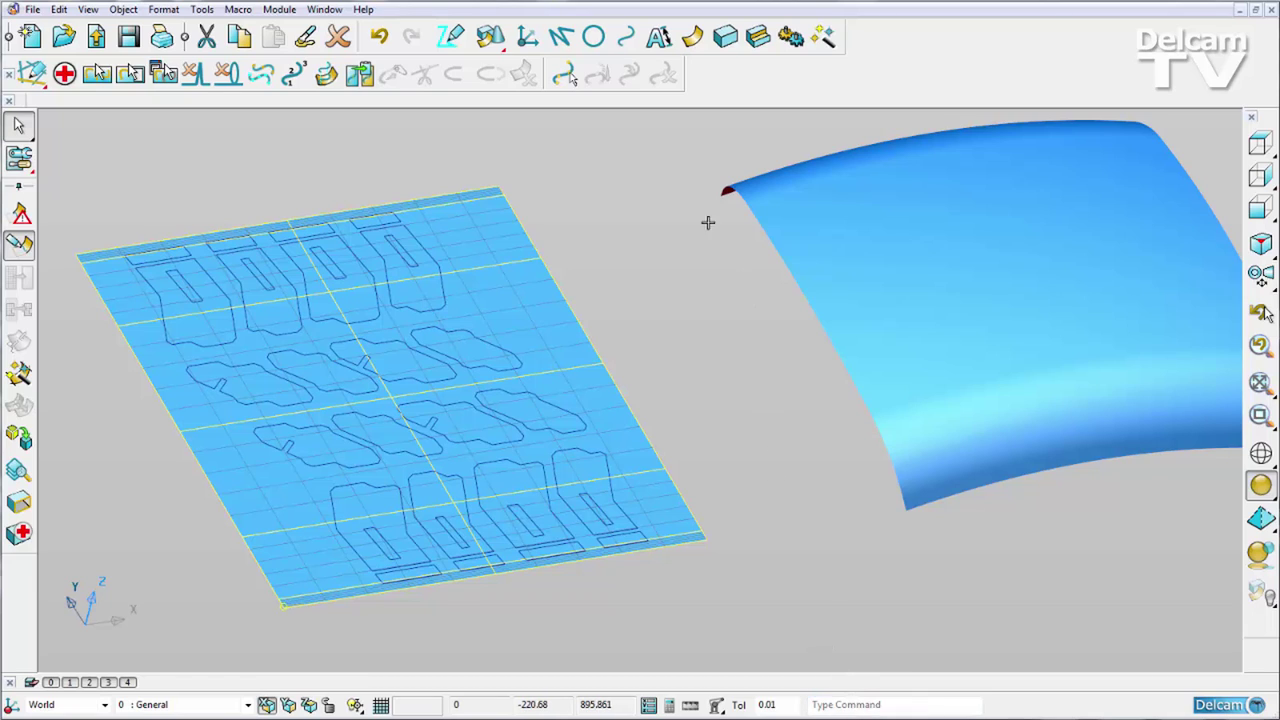
left_click(359, 76)
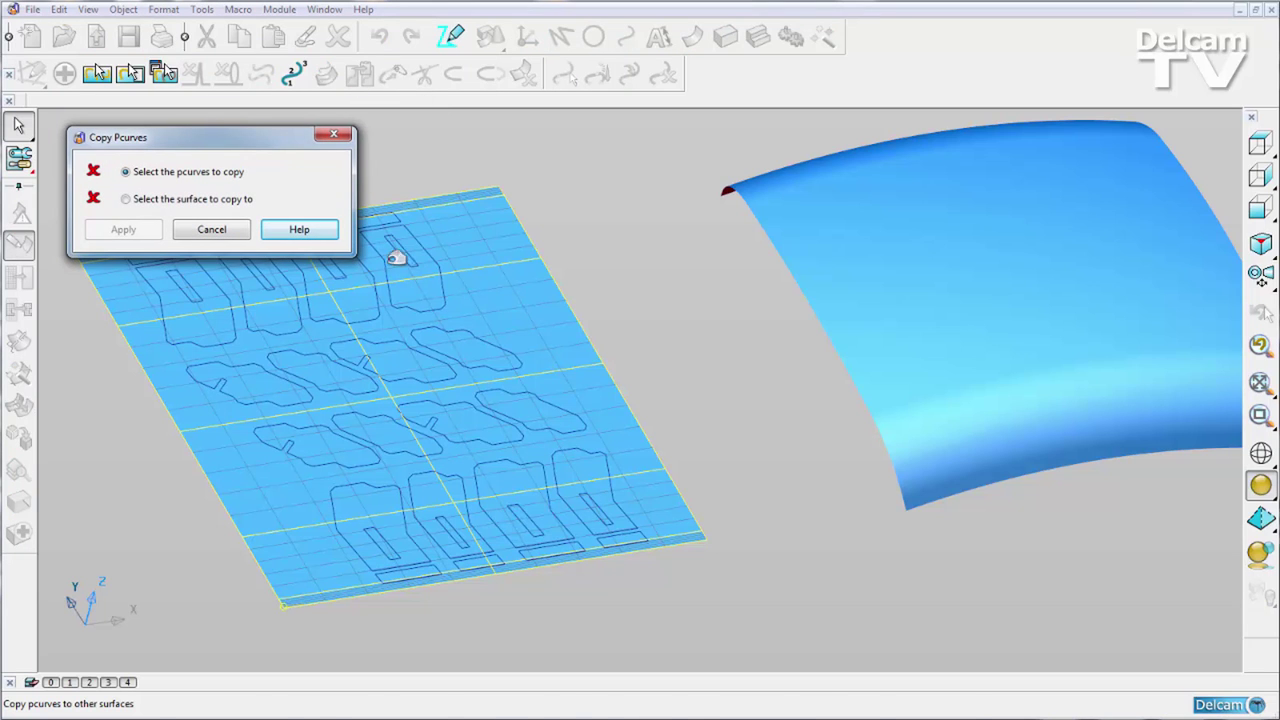
middle_click_drag(451, 343, 493, 366, "shift")
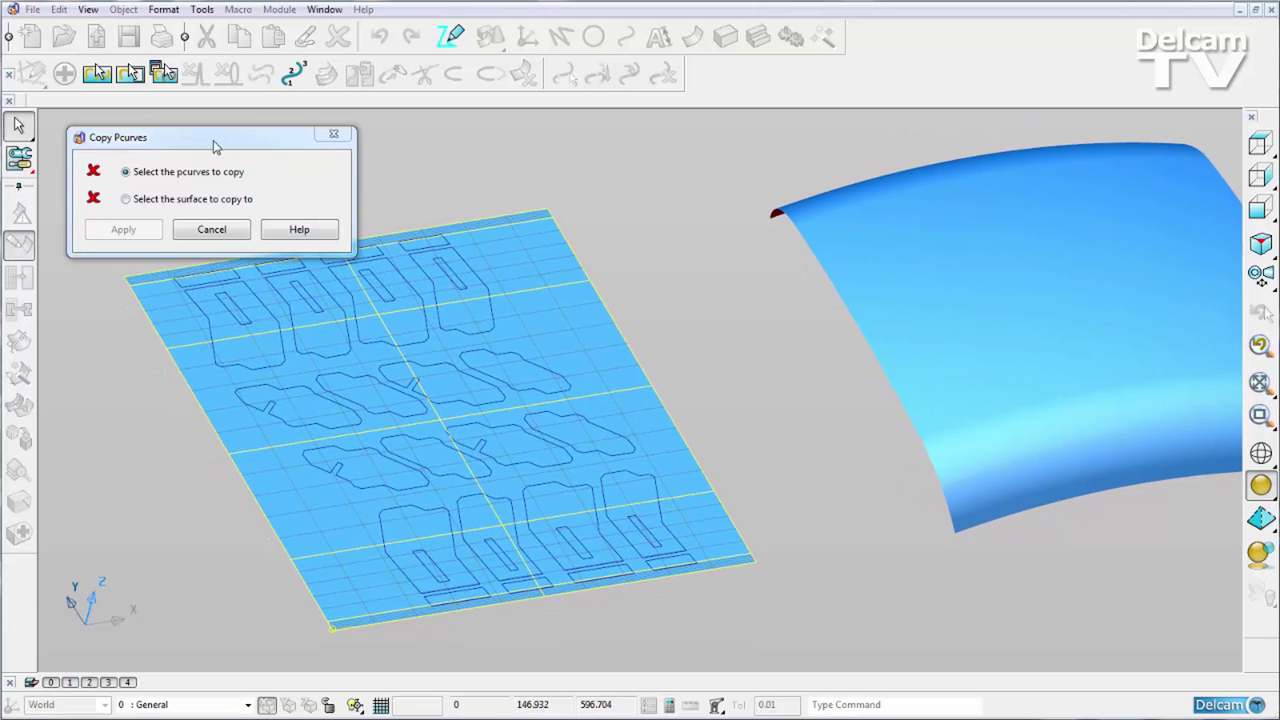
left_click(96, 74)
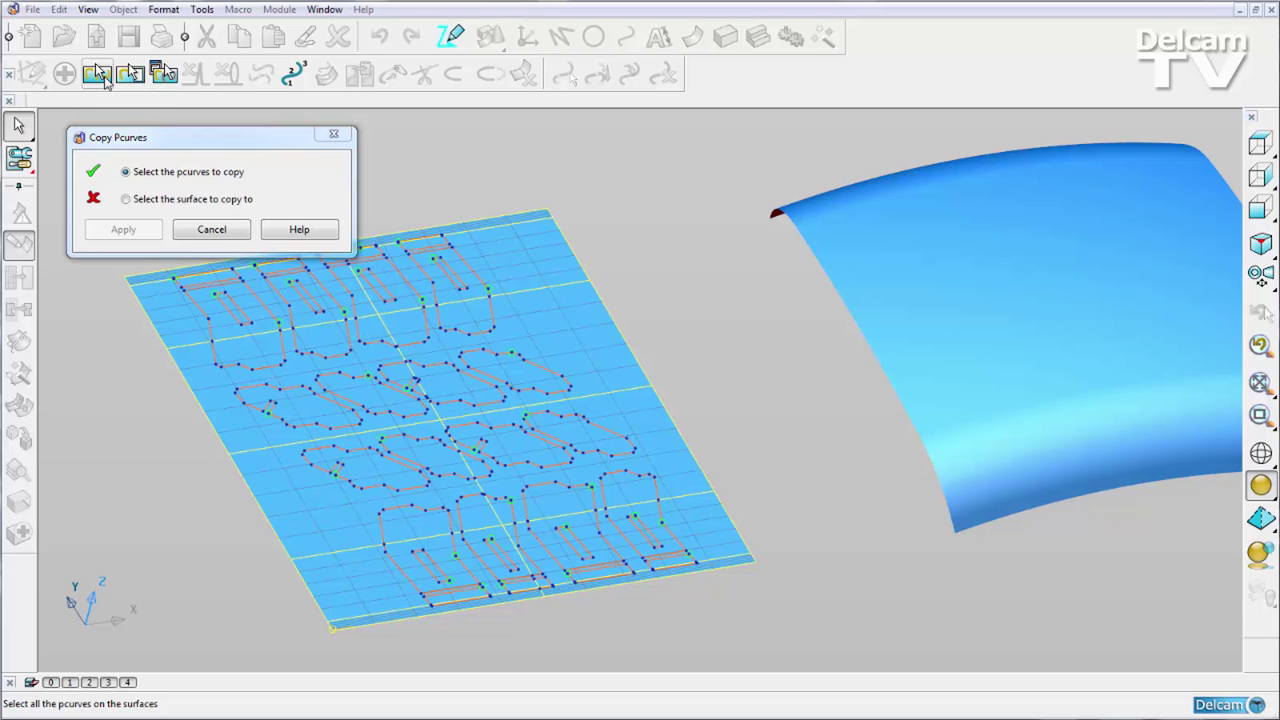
Copy the selected pcurves onto the curved surface, close the copy dialog, and select that surface to display them.
left_click(126, 199)
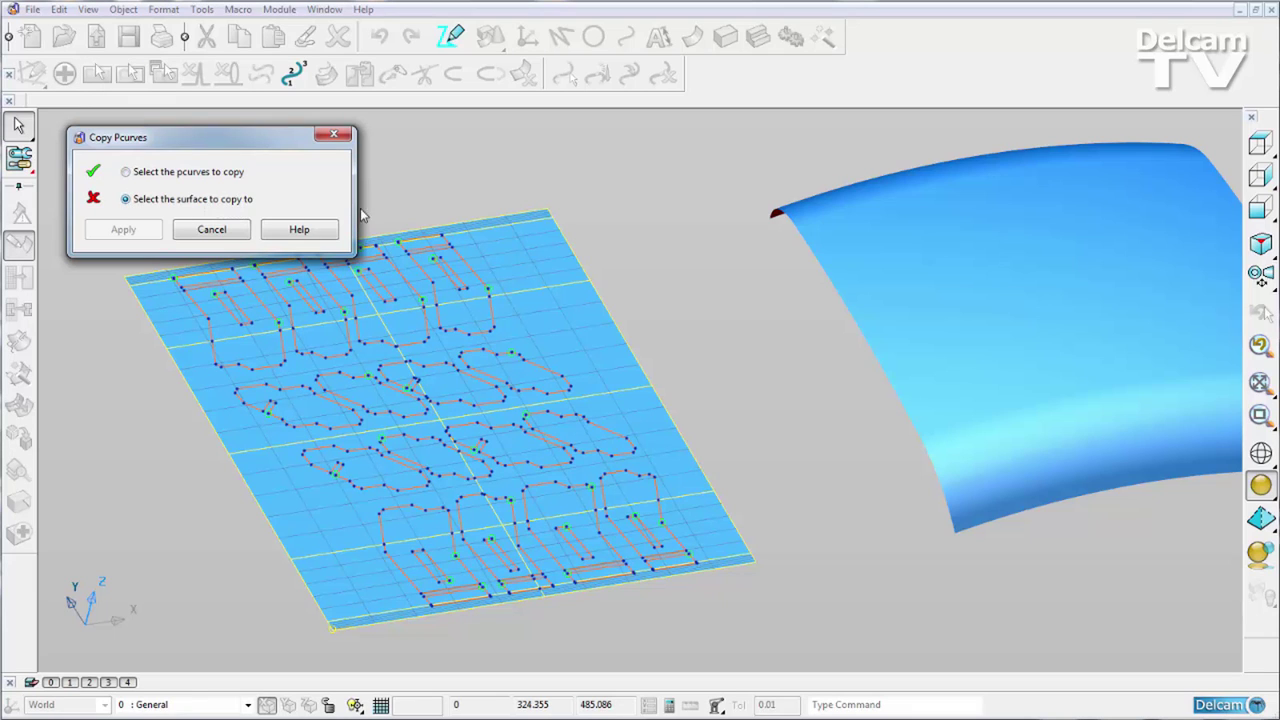
left_click(907, 250)
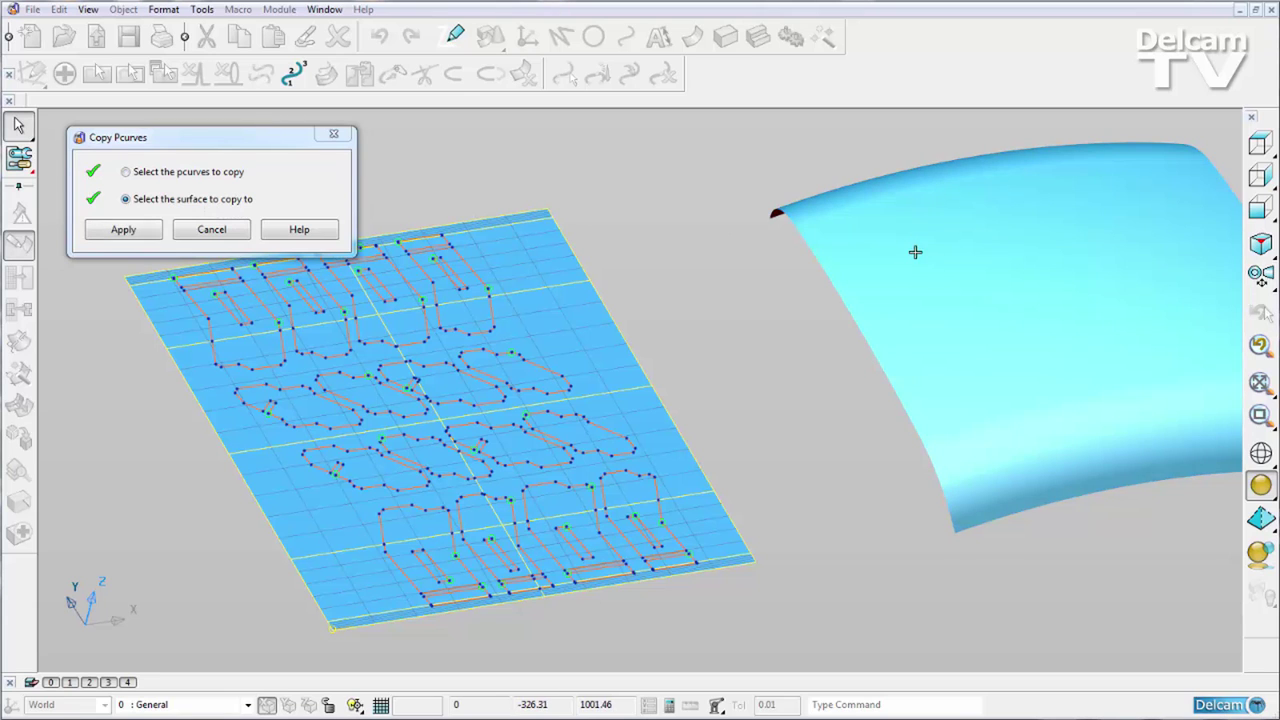
left_click(126, 230)
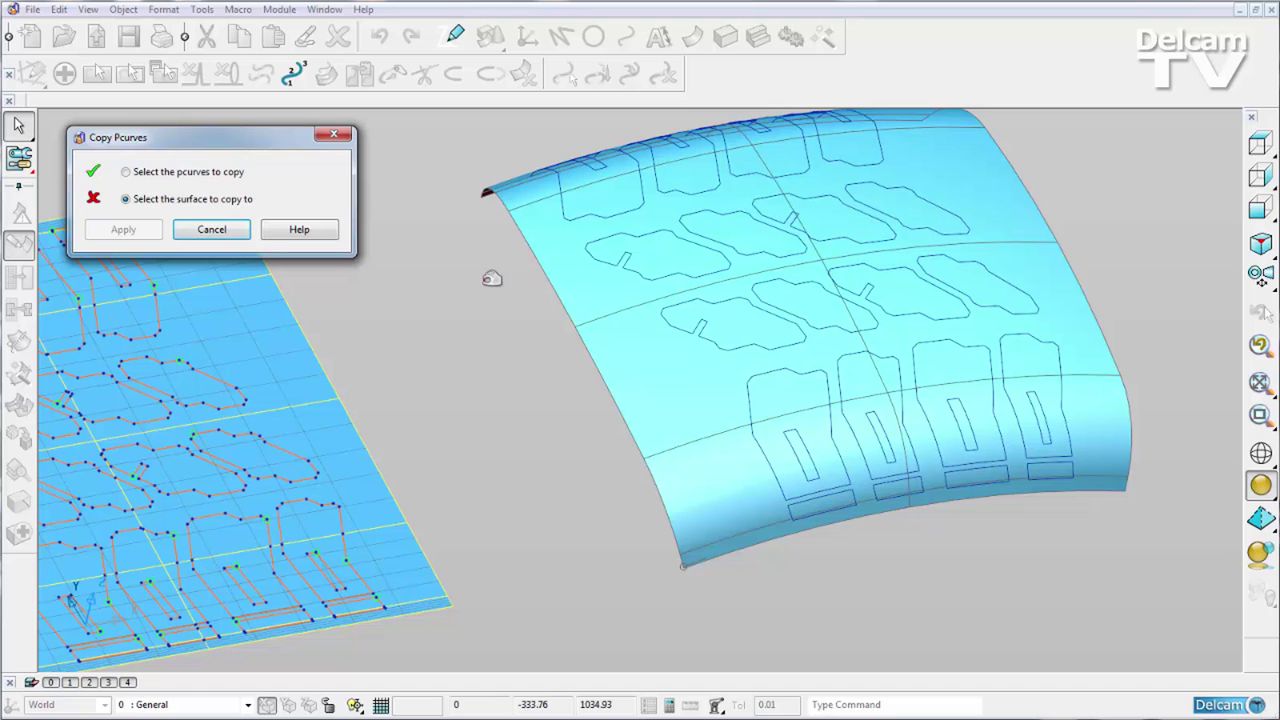
left_click(212, 230)
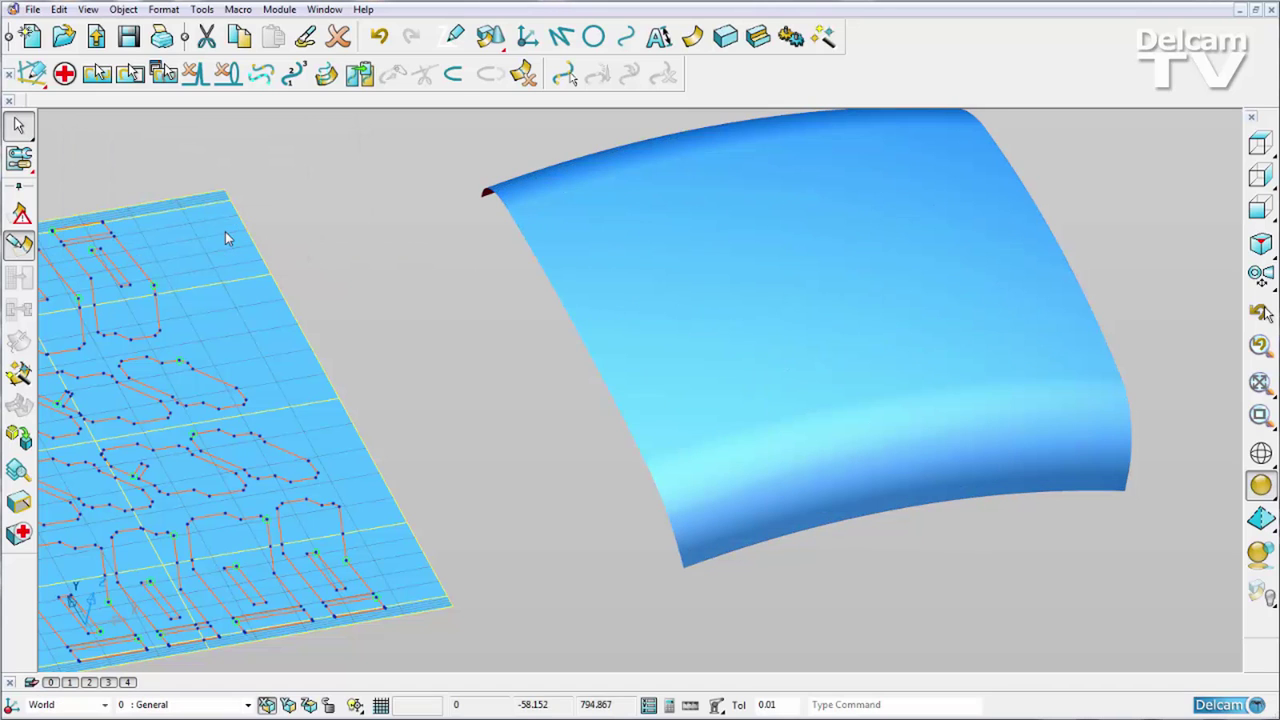
left_click(585, 284)
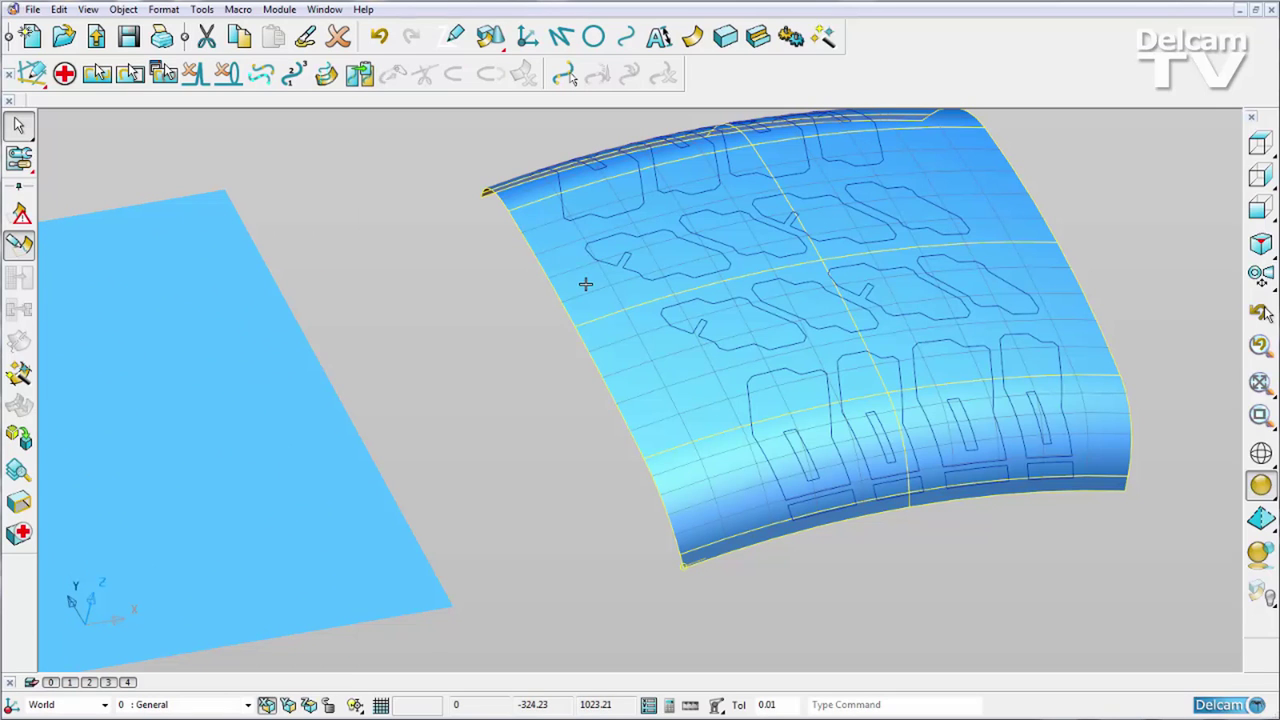
Switch the curved surface to boundary editing, create boundaries automatically from its copied pcurves, and deselect the surface.
left_click(32, 74)
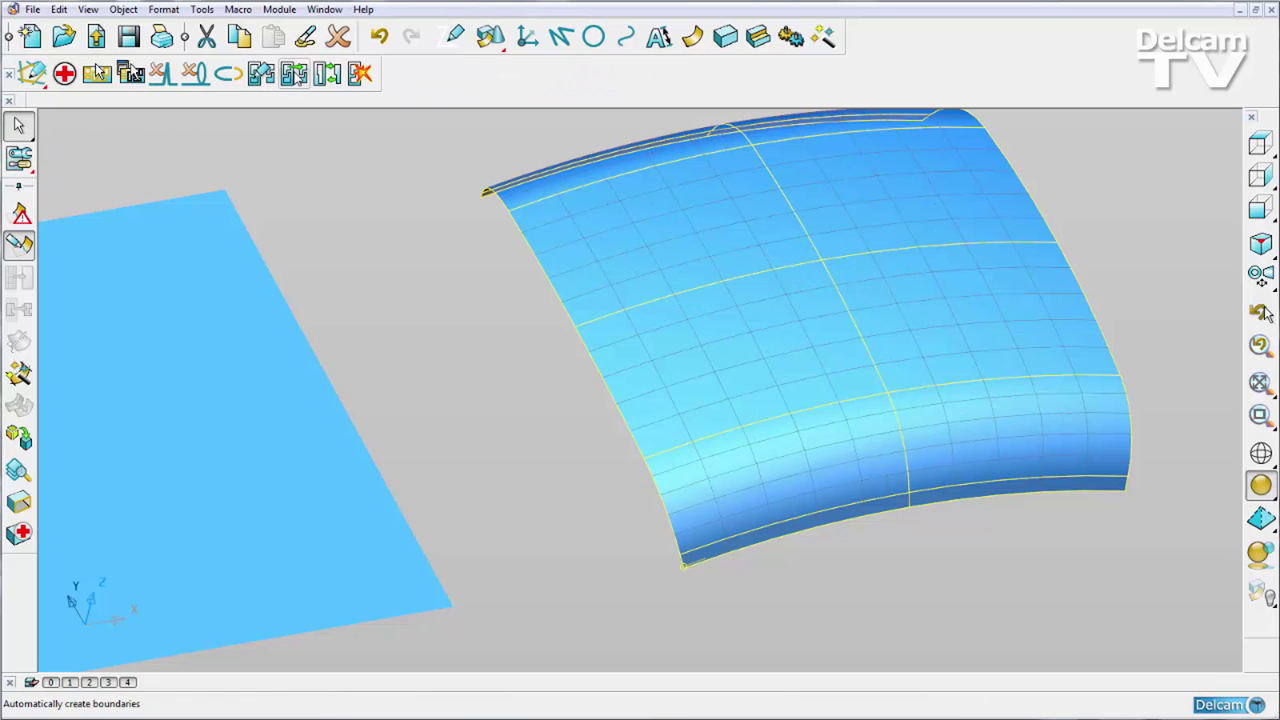
left_click(294, 74)
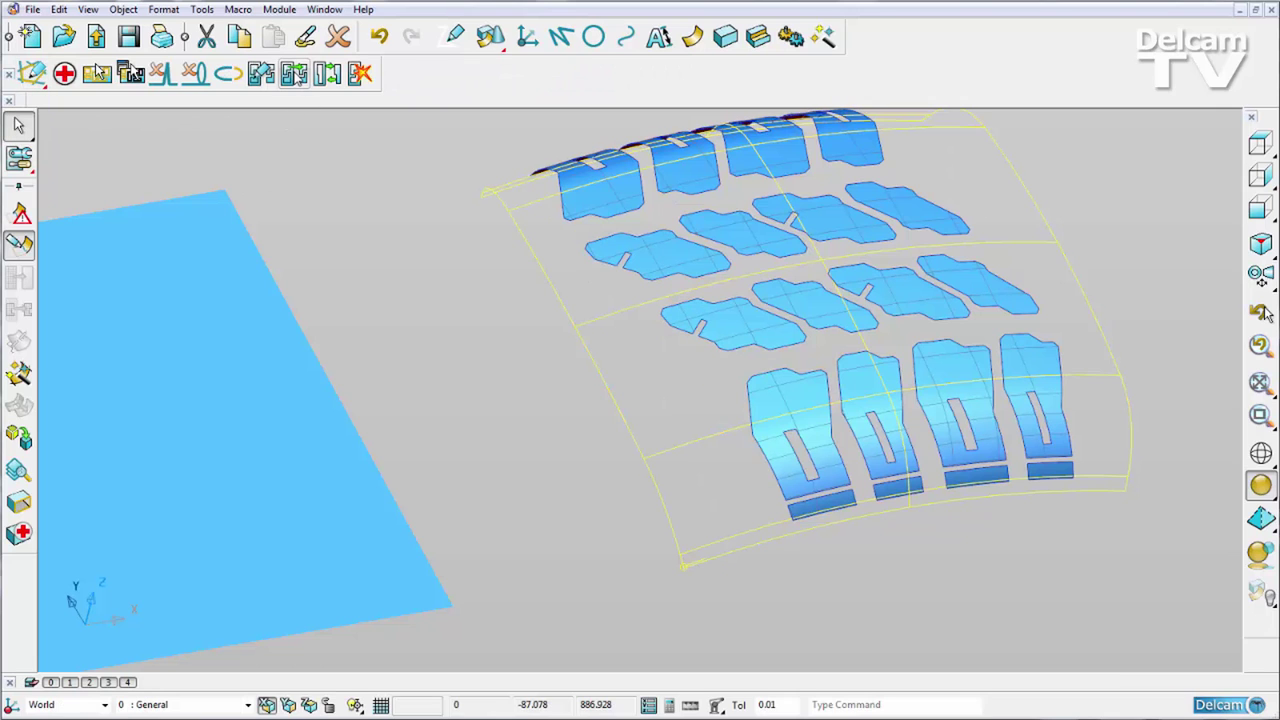
left_click(357, 188)
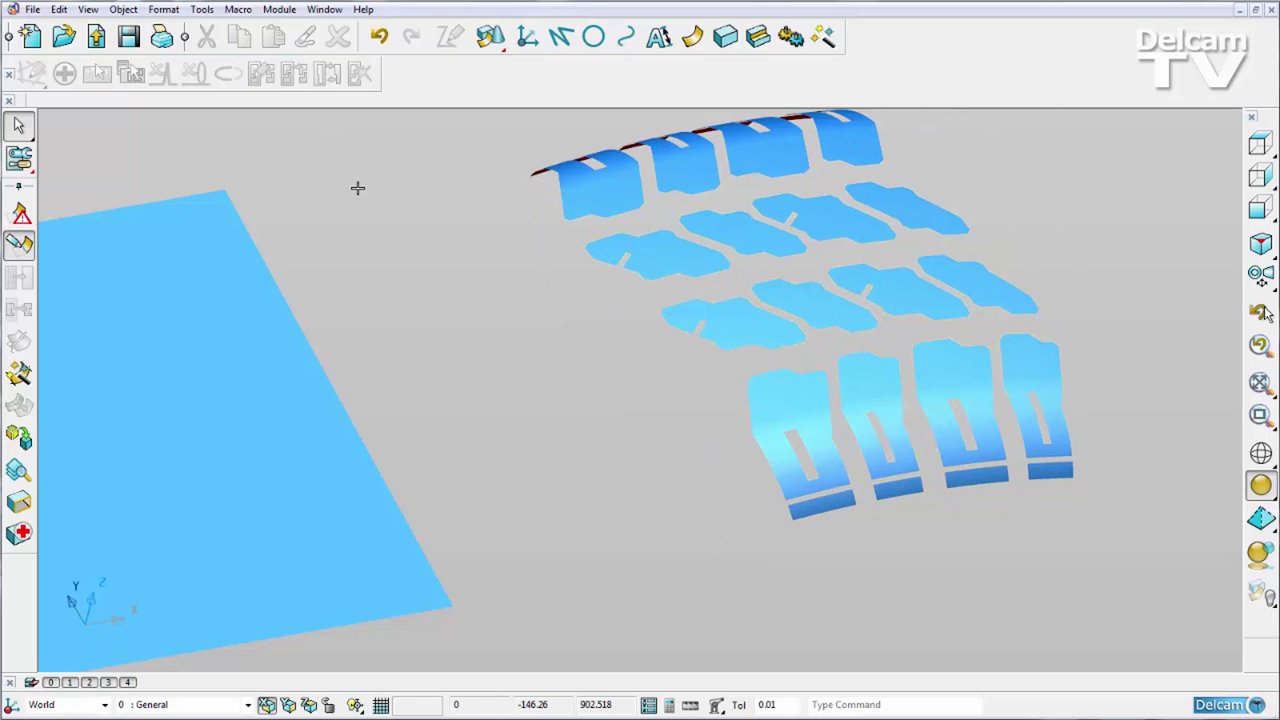
middle_click_drag(357, 188, 357, 188)
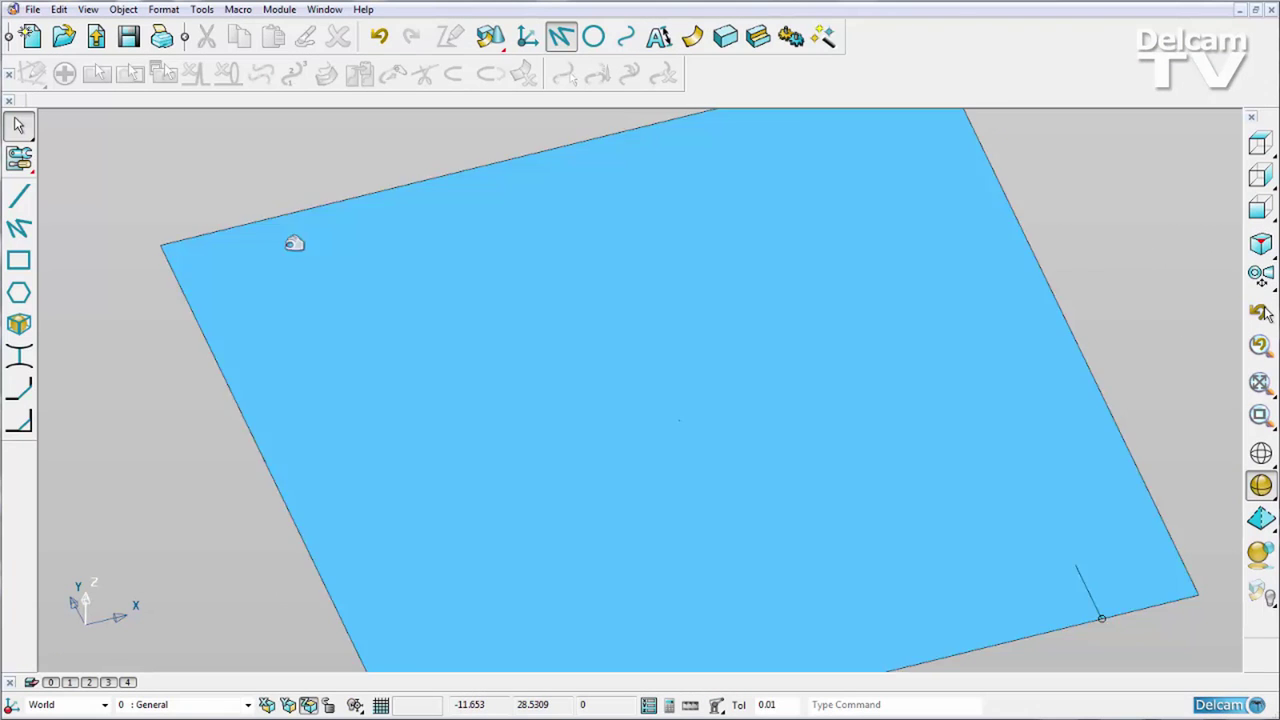
Split the circular pcurve on the flat surface at a point on its lower side and delete the separated lower-right arc.
left_click(286, 244)
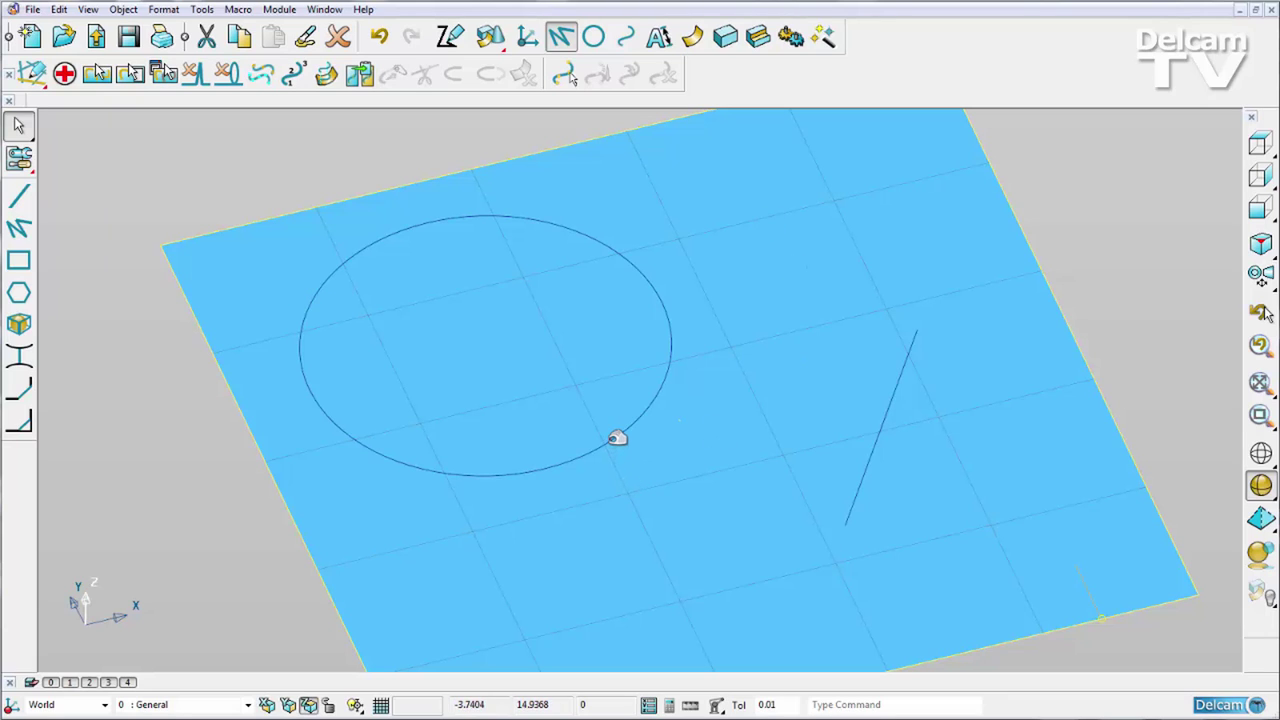
left_click(612, 442)
left_click(617, 438)
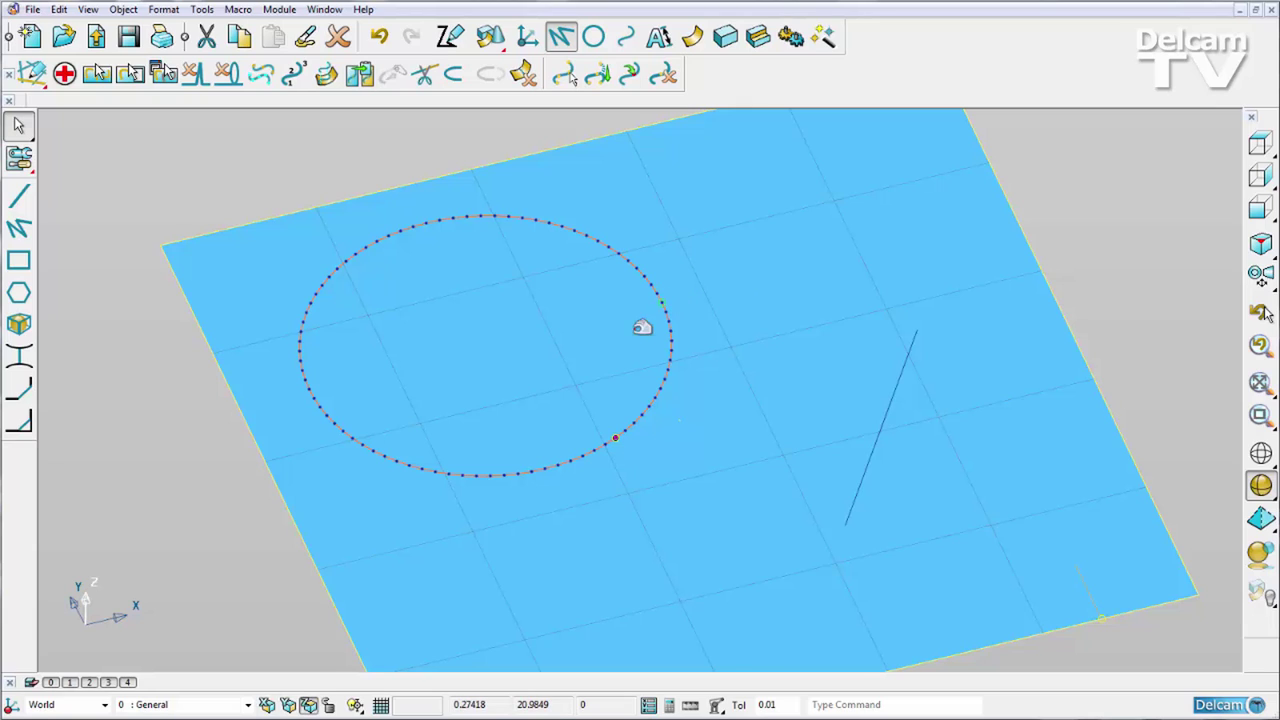
left_click(470, 474)
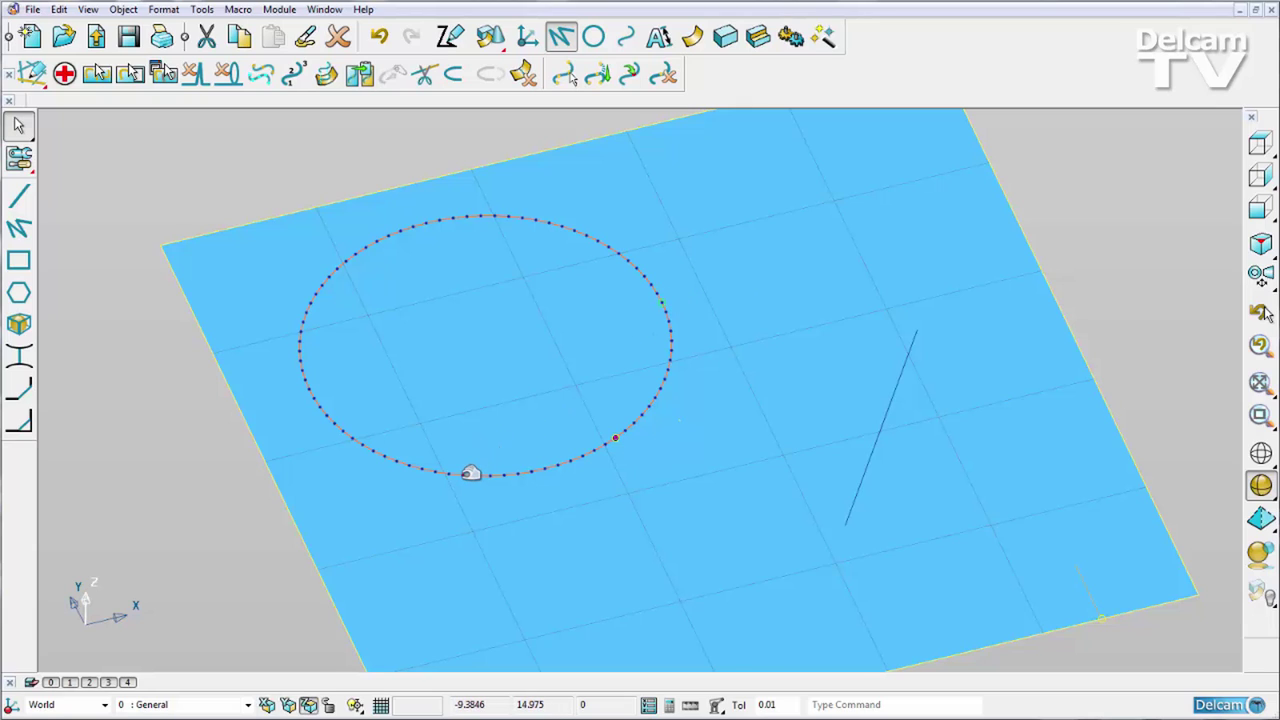
left_click(425, 78)
left_click(647, 416)
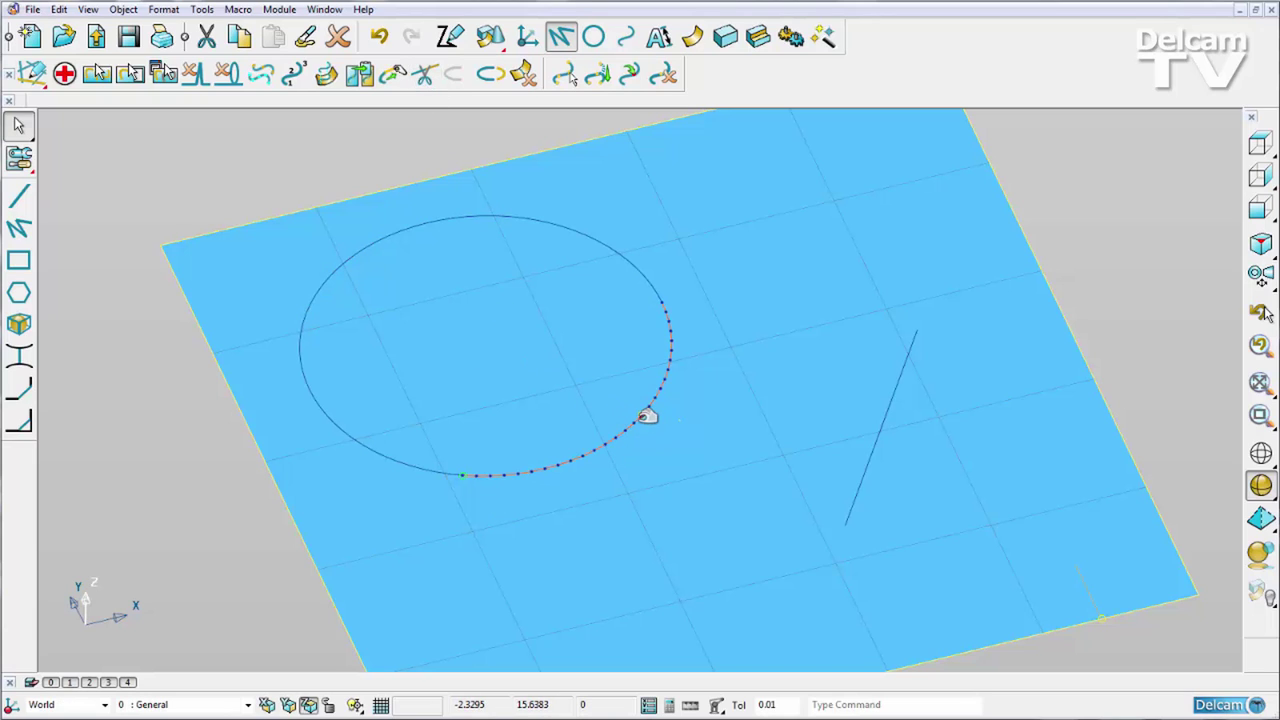
key("Delete")
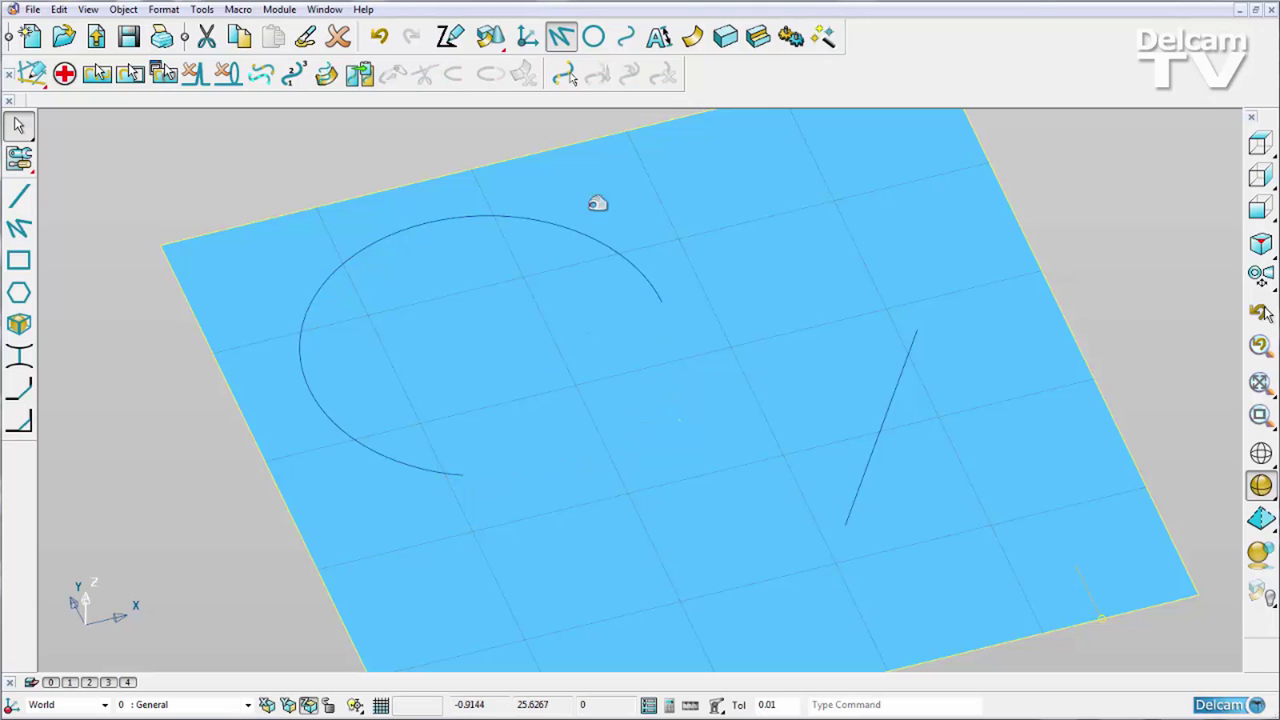
Start extending the remaining arc pcurve, excluding its end at point 58 from the extension and including it again.
left_click(576, 229)
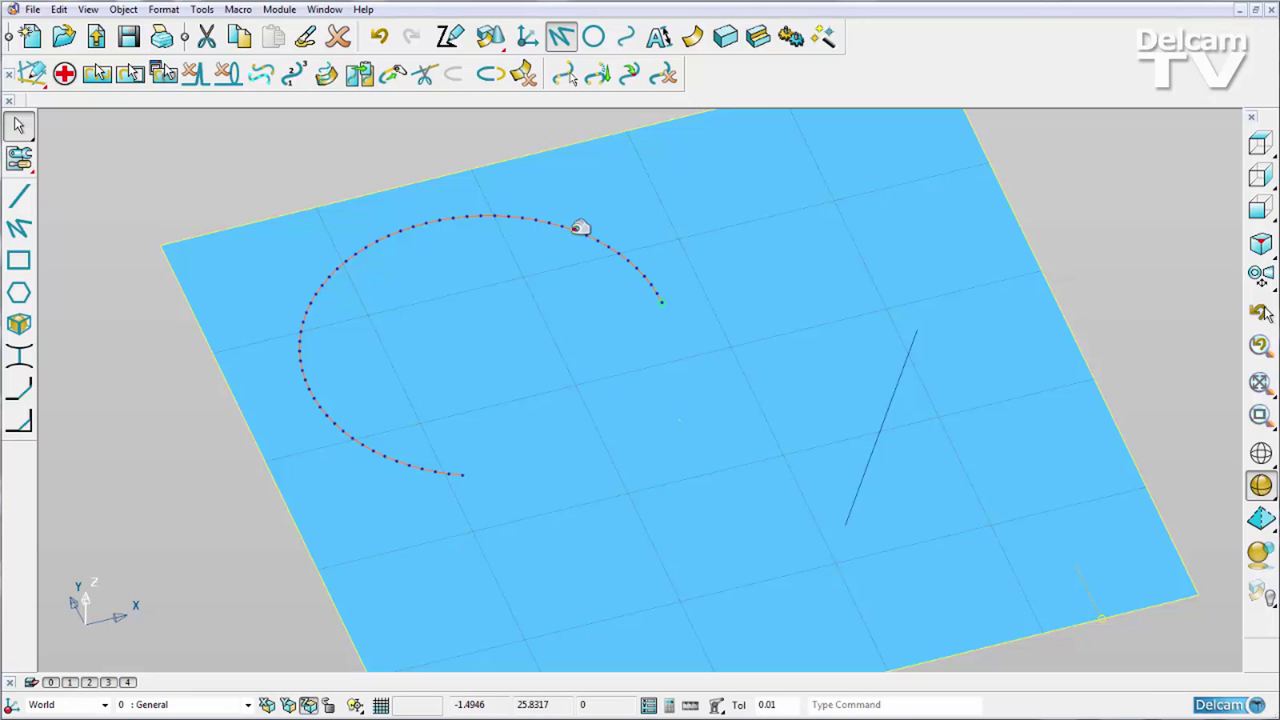
left_click(391, 78)
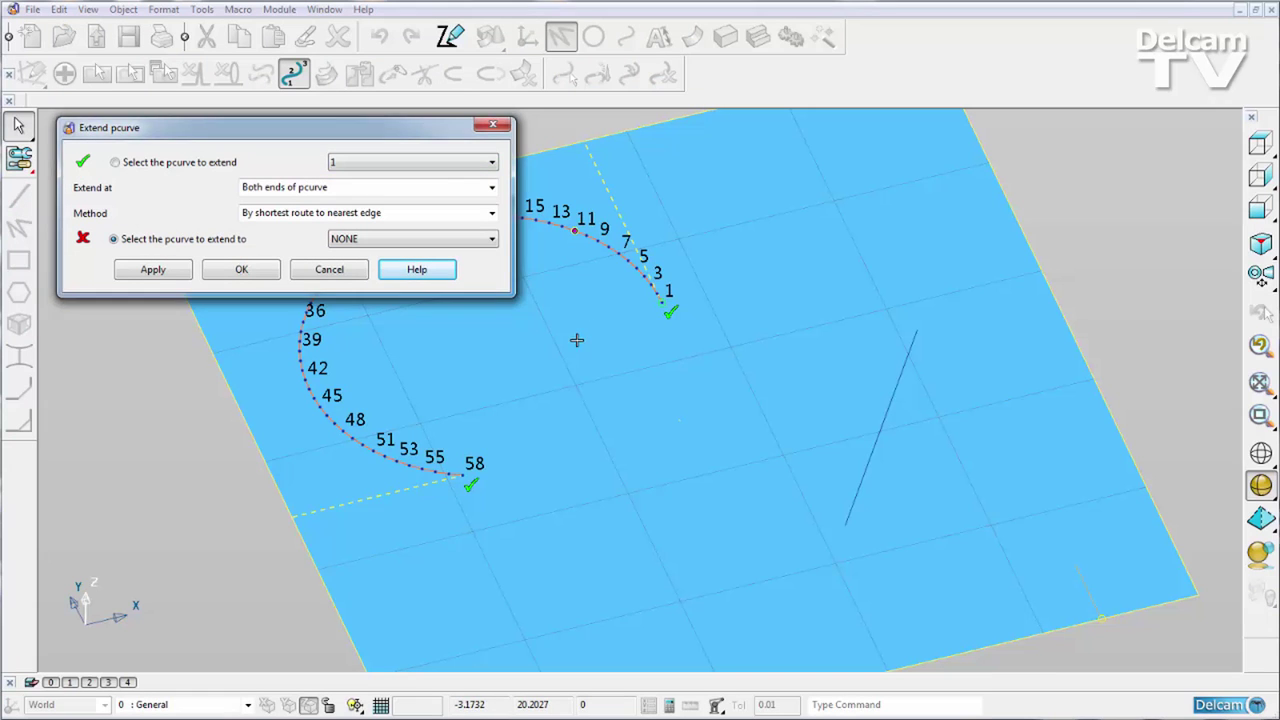
middle_click_drag(576, 340, 787, 324, "shift")
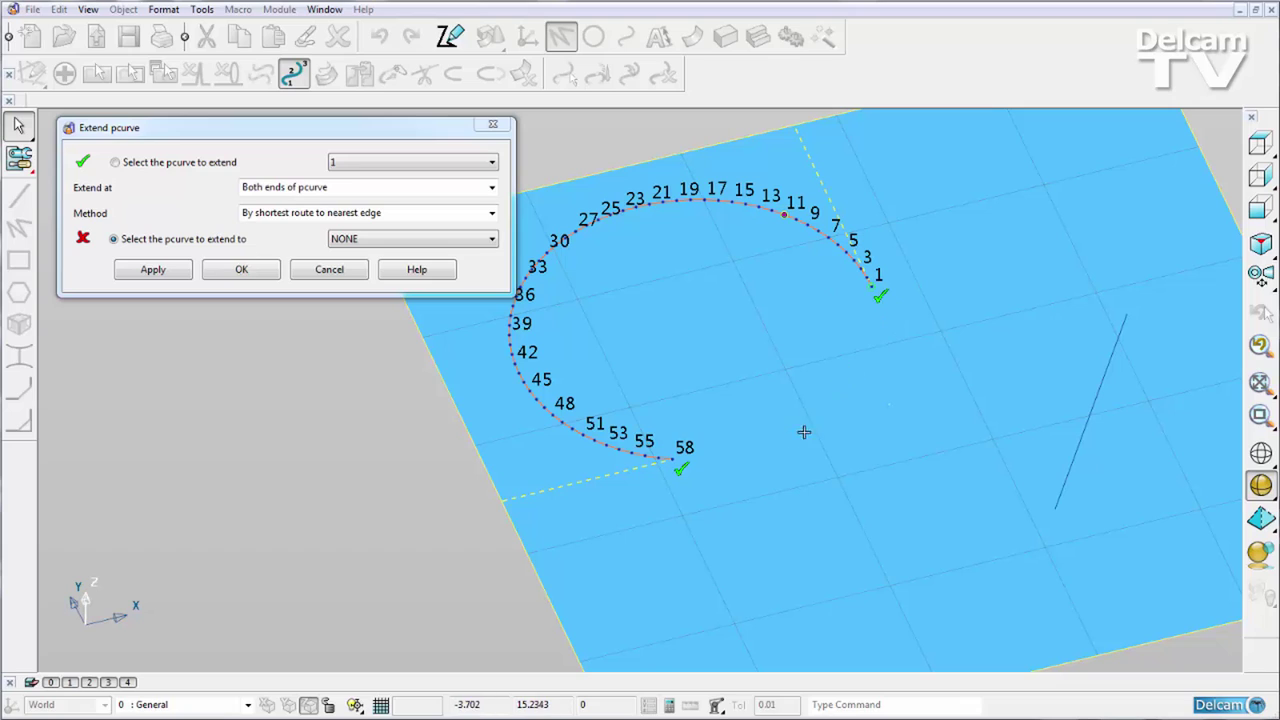
left_click(690, 466)
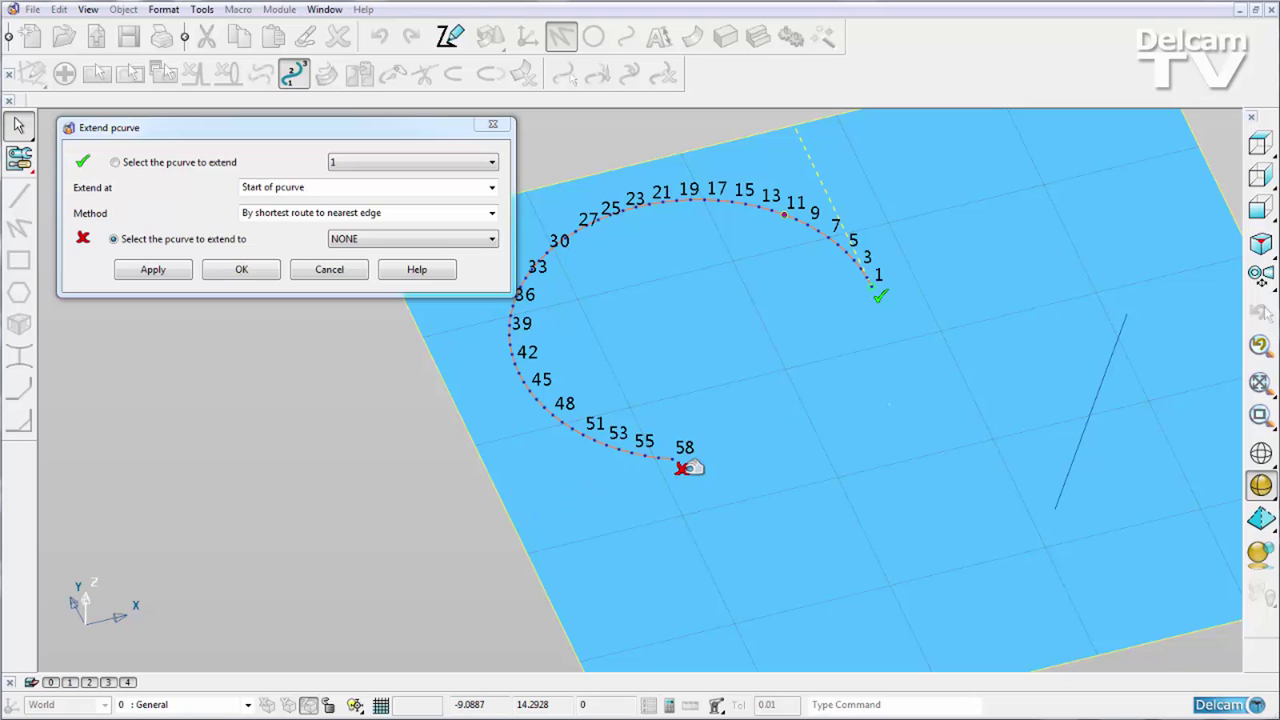
left_click(688, 465)
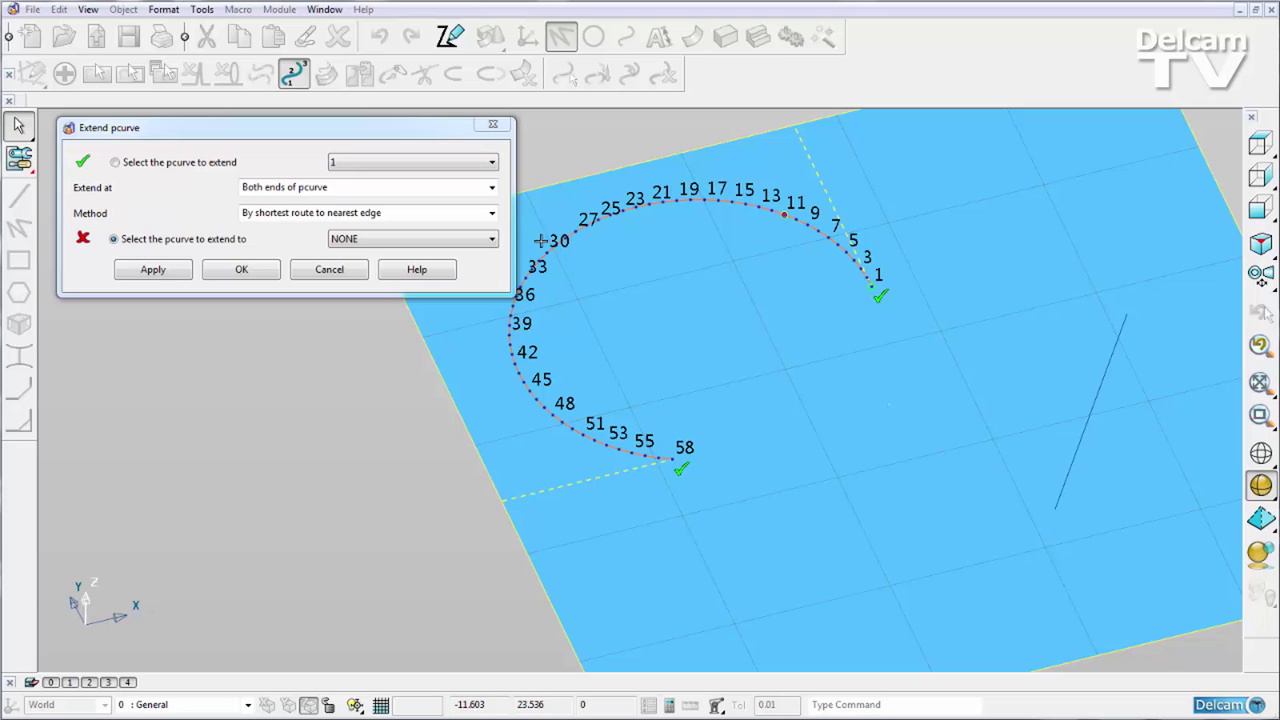
Set the extension method to Tangentially to nearest edge and limit it to the end of the arc pcurve at point 58.
left_click(492, 213)
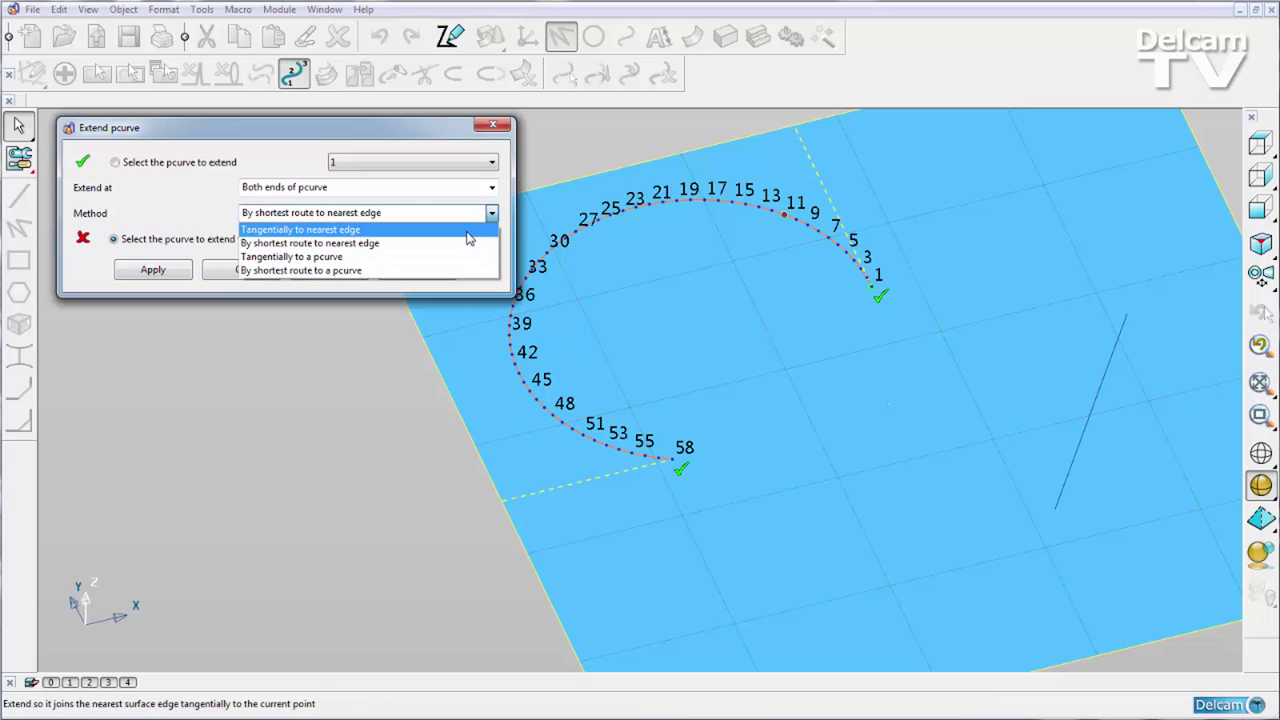
left_click(466, 231)
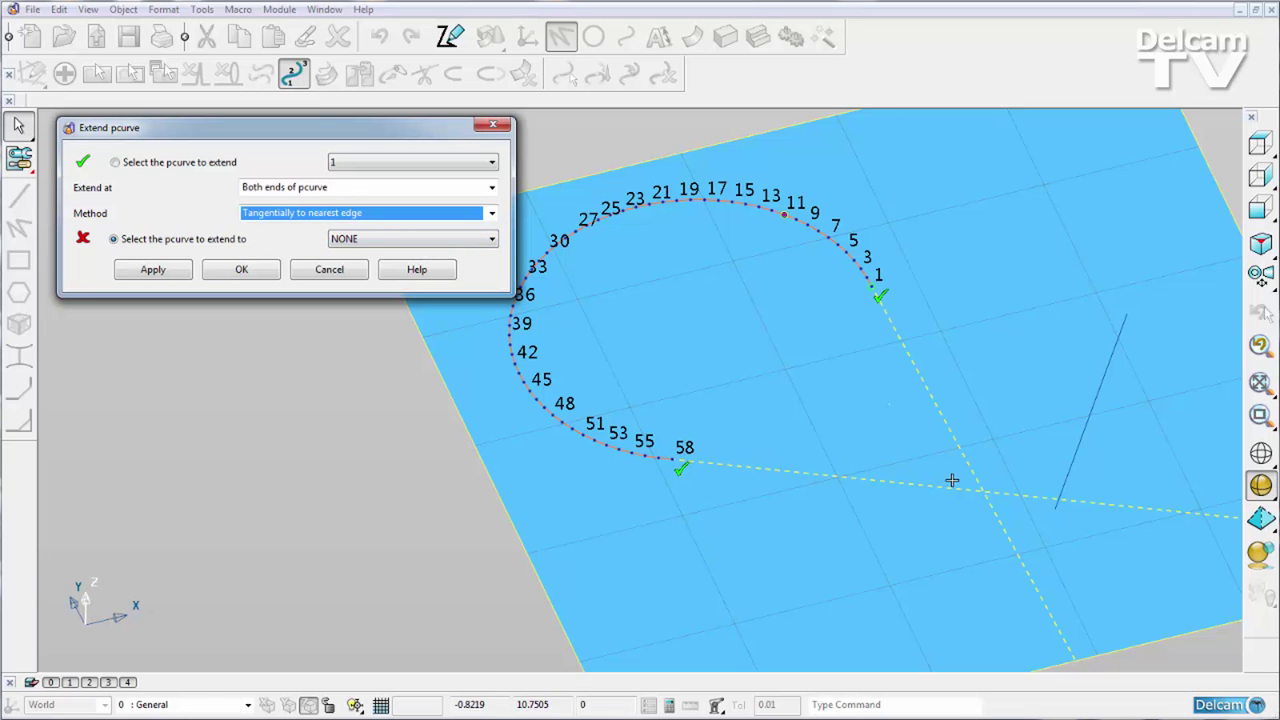
left_click(686, 470)
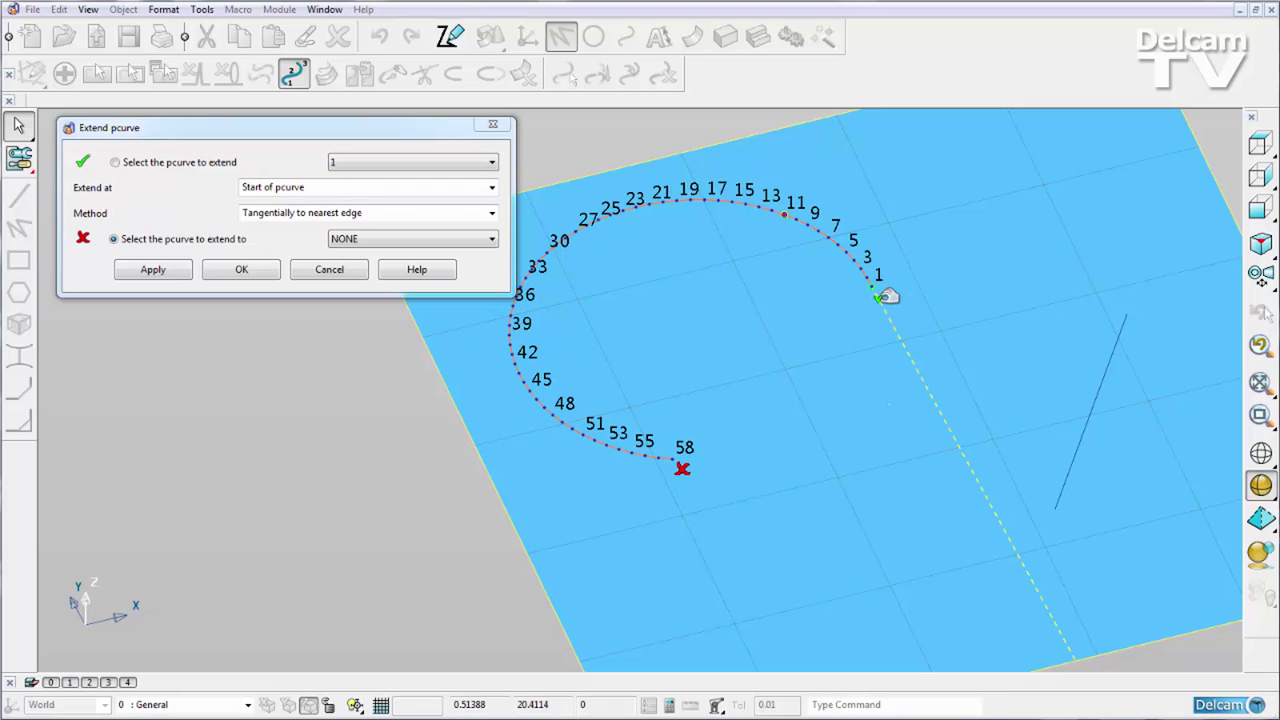
left_click(682, 468)
left_click(882, 293)
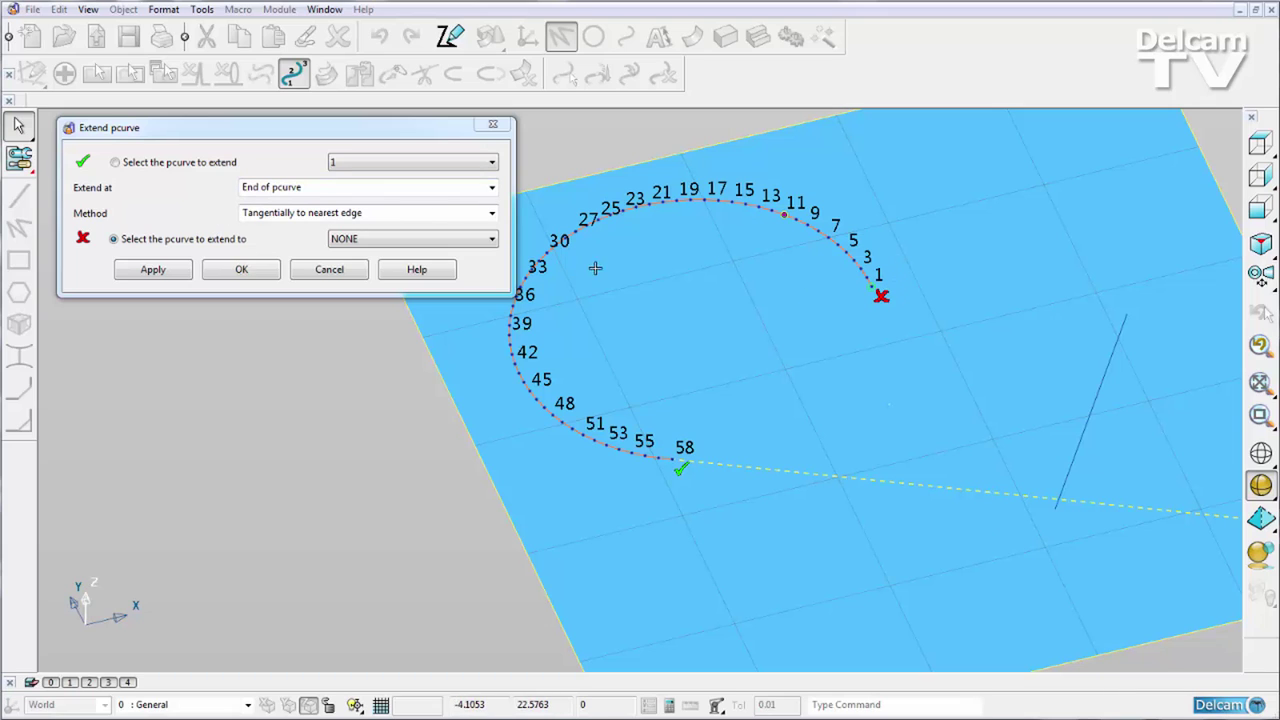
Set the extension method to Tangentially to a pcurve and choose the straight pcurve as the one to extend to.
left_click(415, 213)
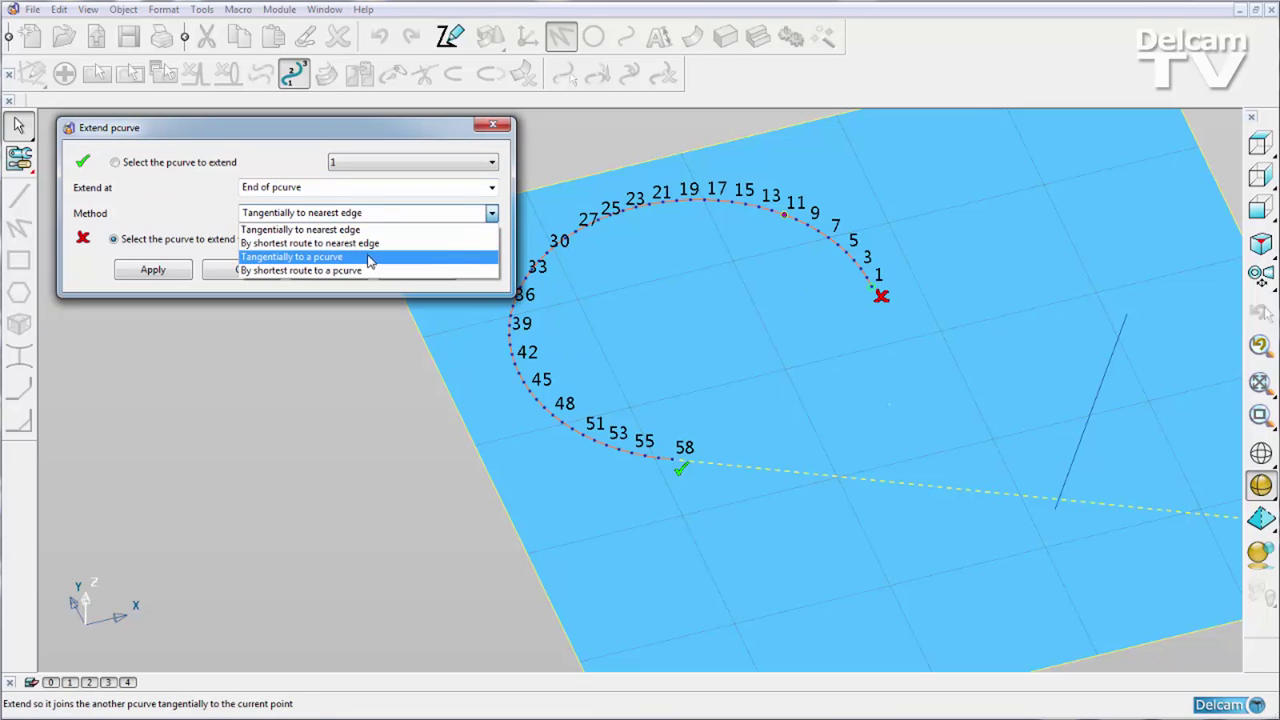
left_click(373, 257)
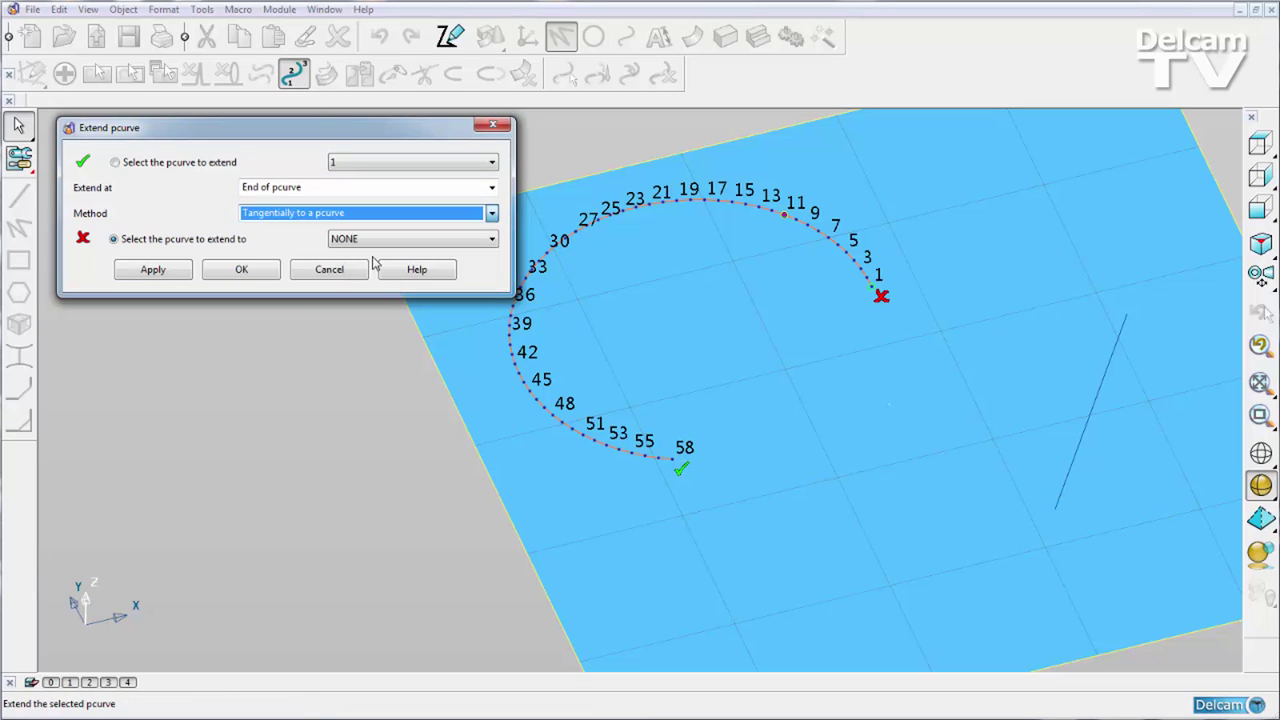
left_click(1097, 395)
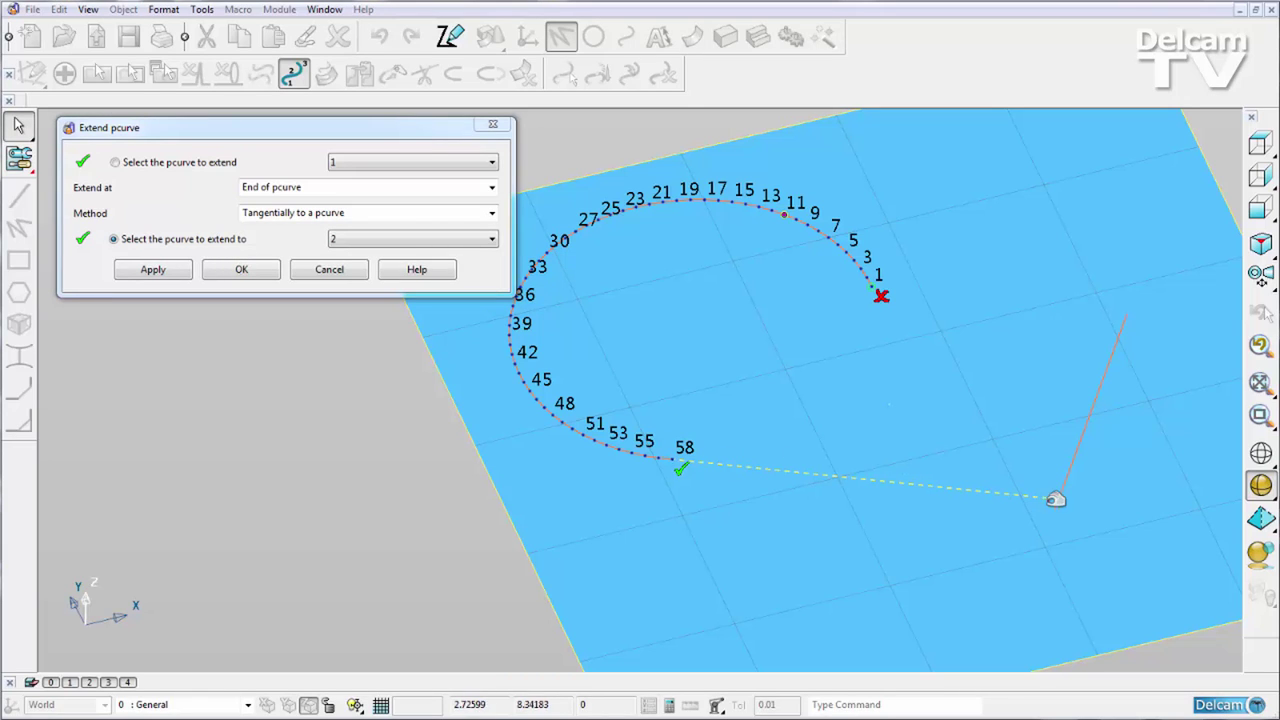
Change the extension method to By shortest route to a pcurve and include both ends of the arc pcurve.
left_click(446, 215)
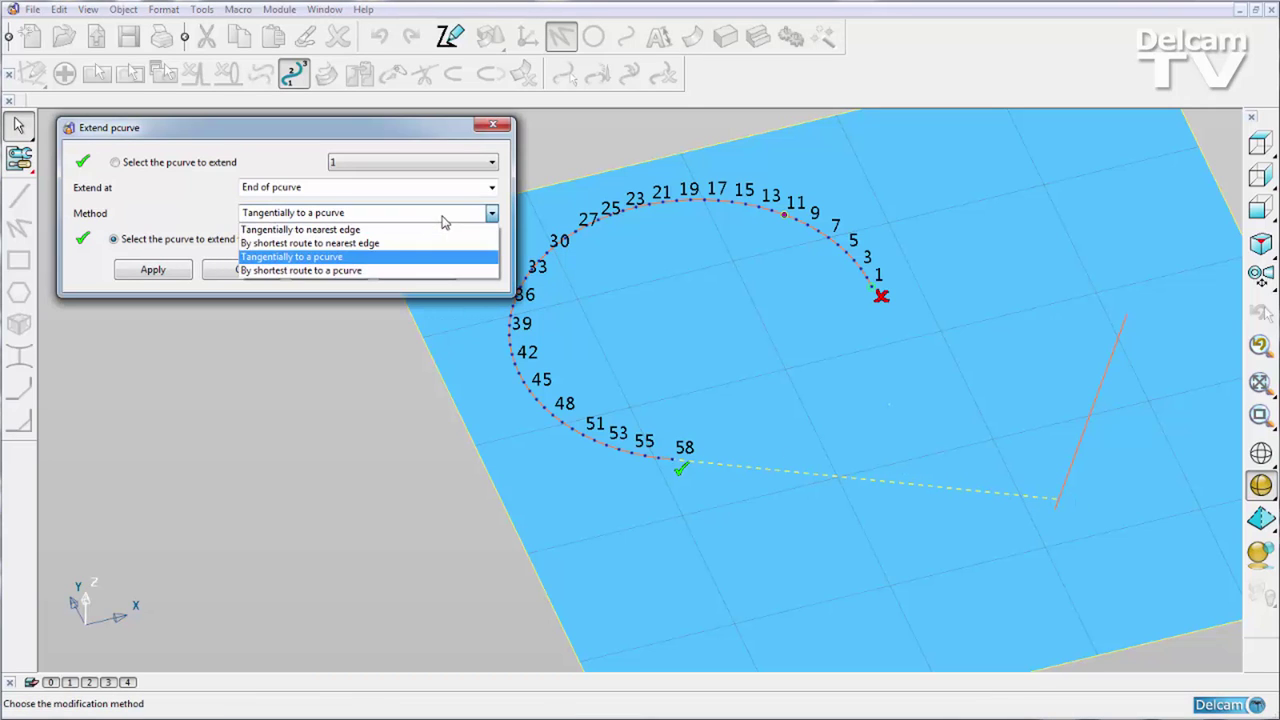
left_click(343, 271)
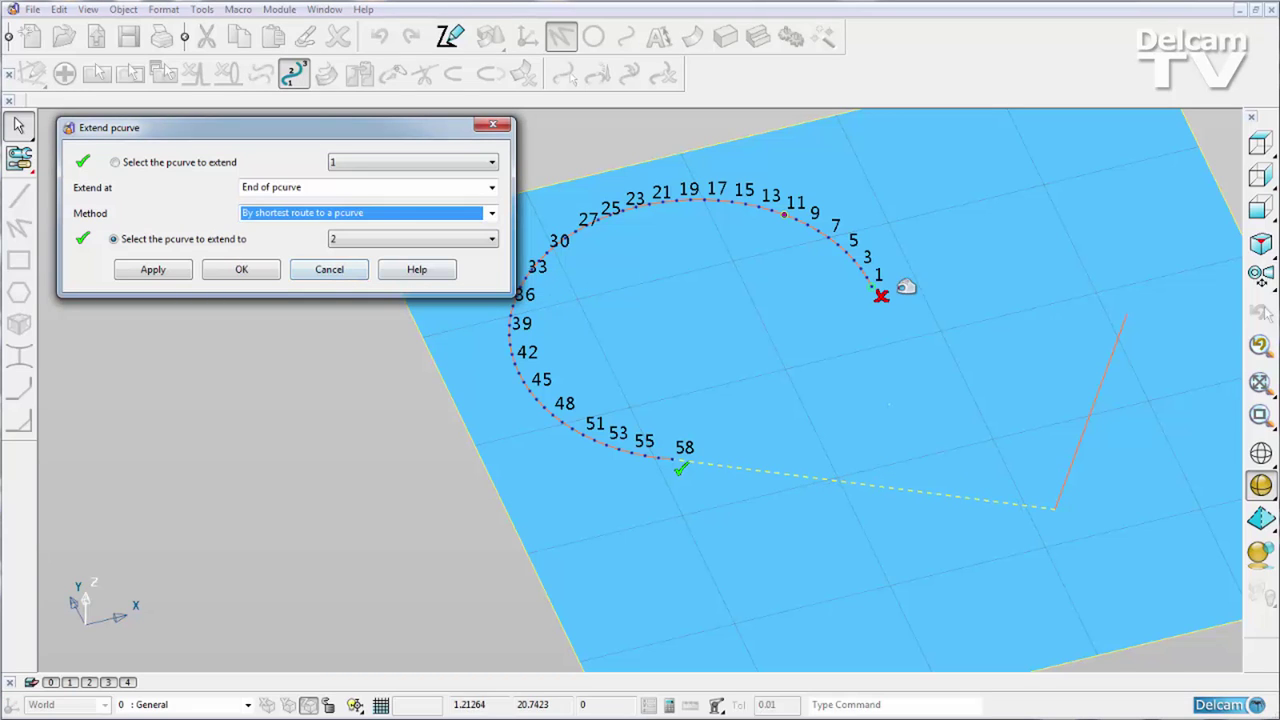
left_click(886, 293)
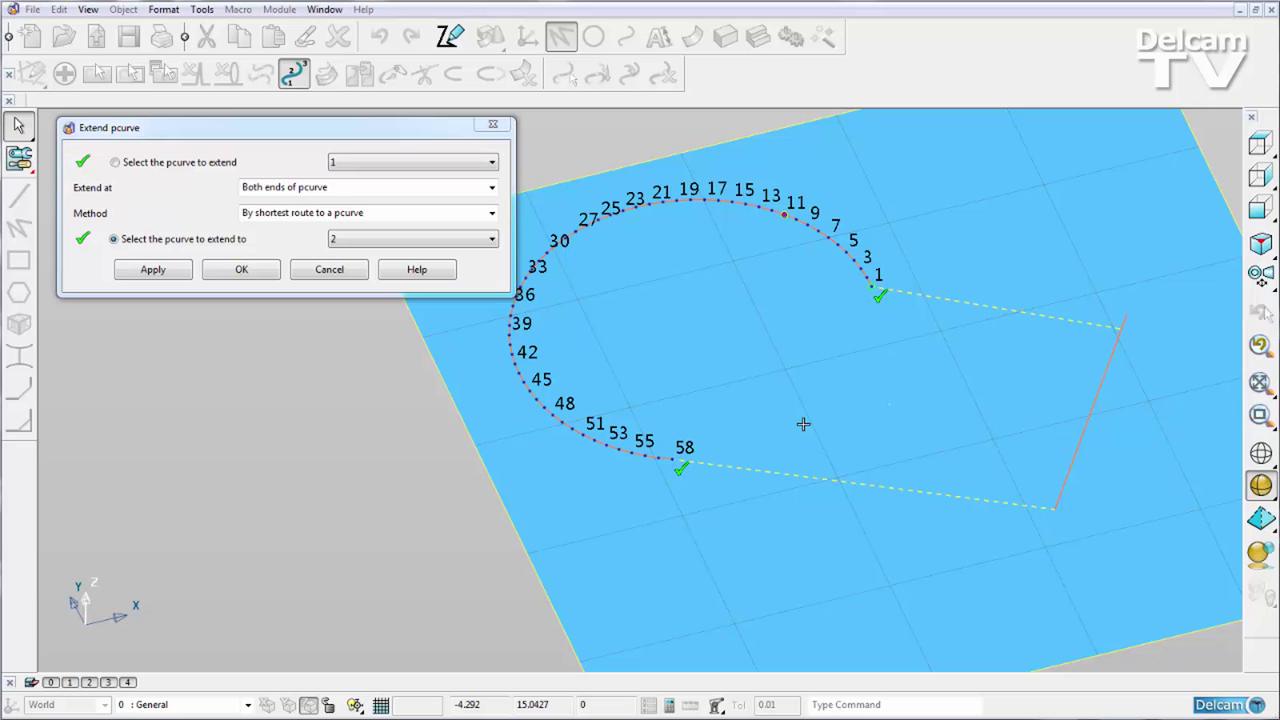
scroll(734, 229, "down", 2)
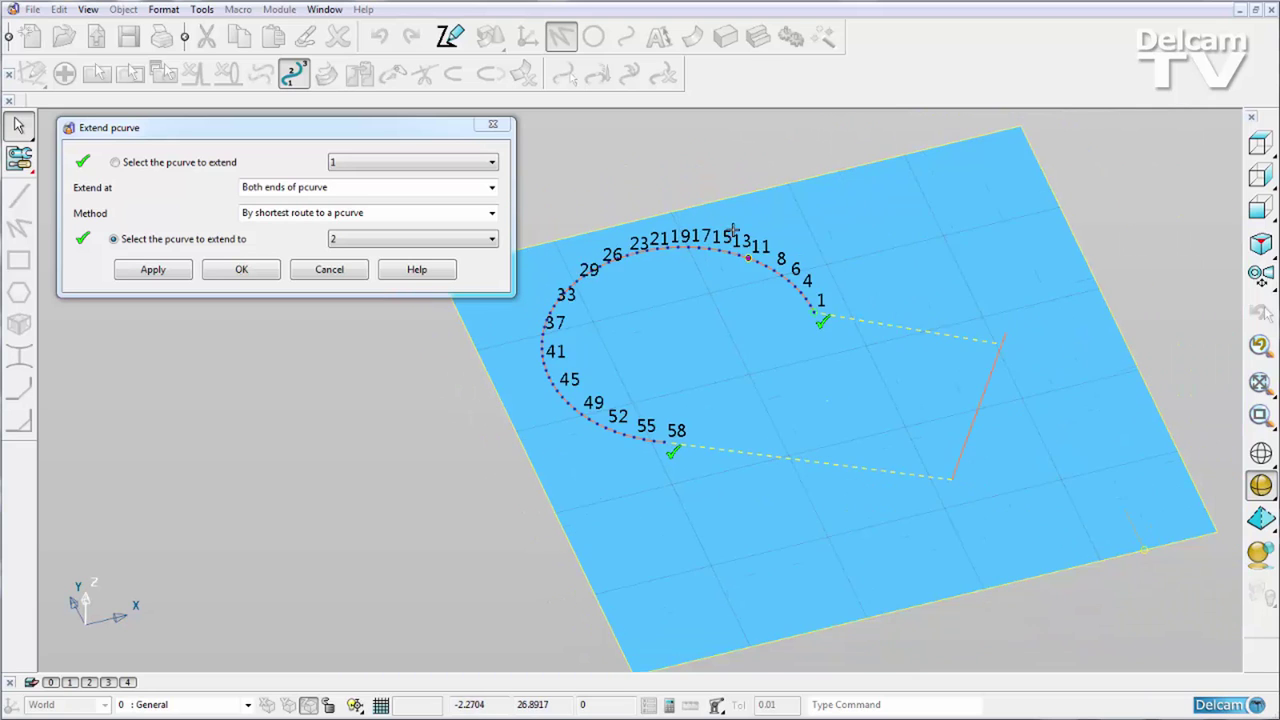
scroll(581, 312, "up", 3)
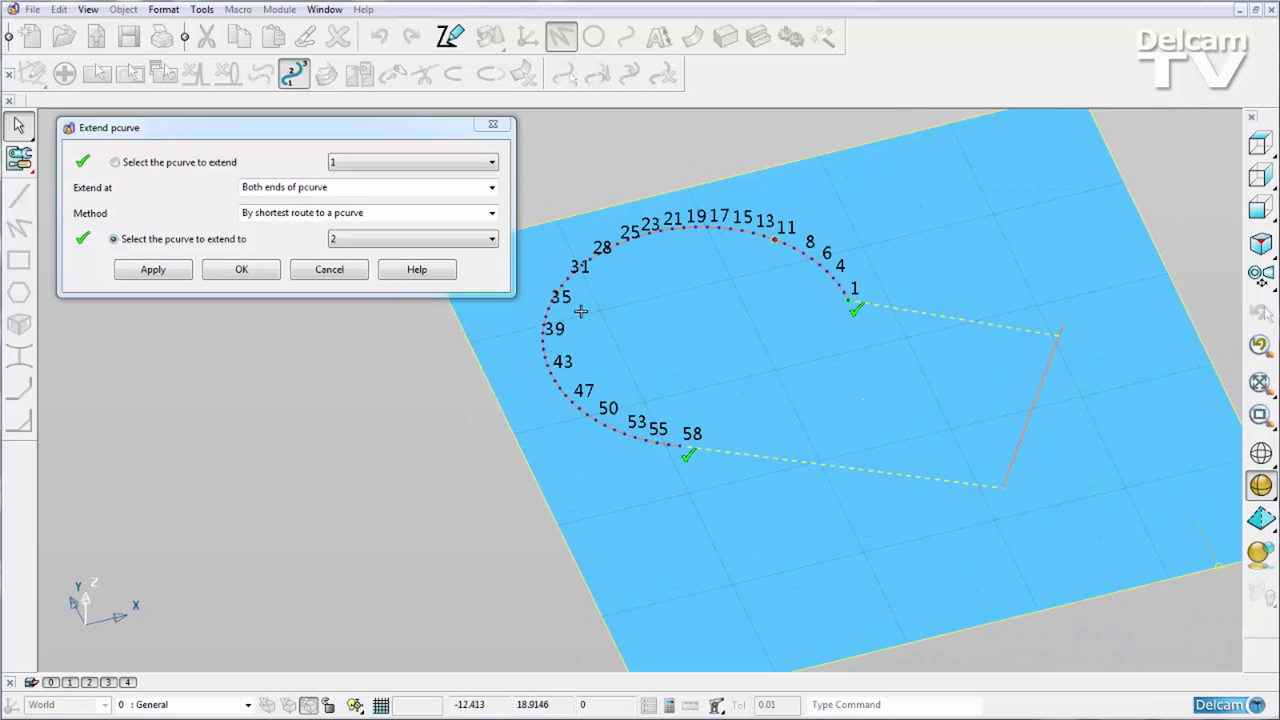
scroll(581, 312, "up", 1)
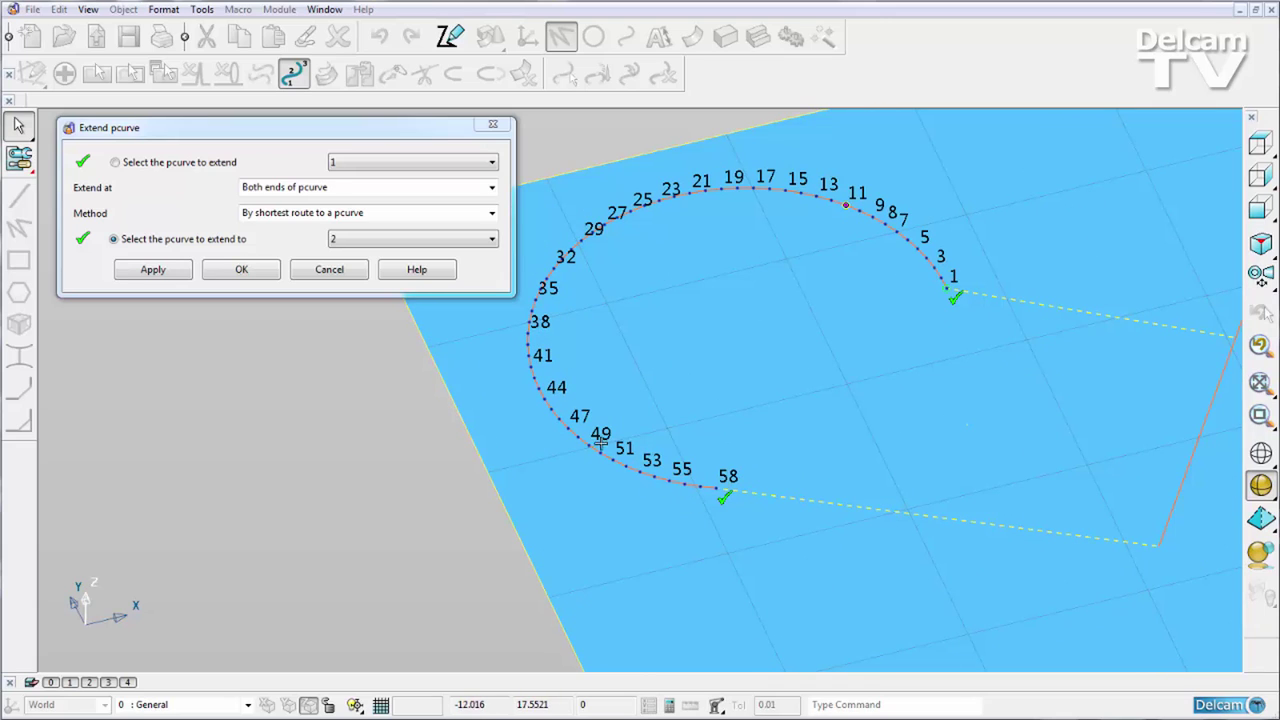